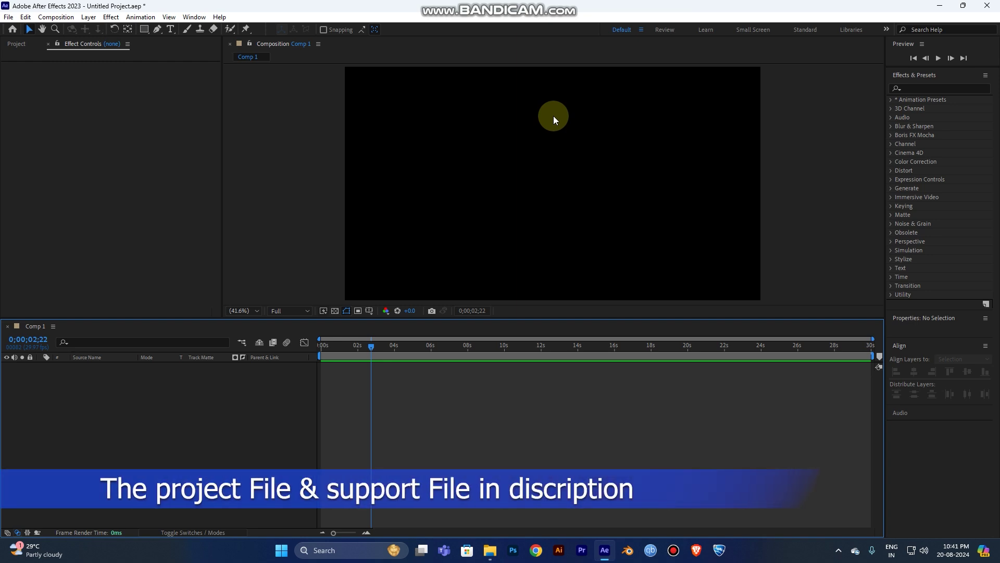
Drag CC Ball Action.ai from File Explorer into After Effects' Comp 1 timeline.
key(alt+Tab)
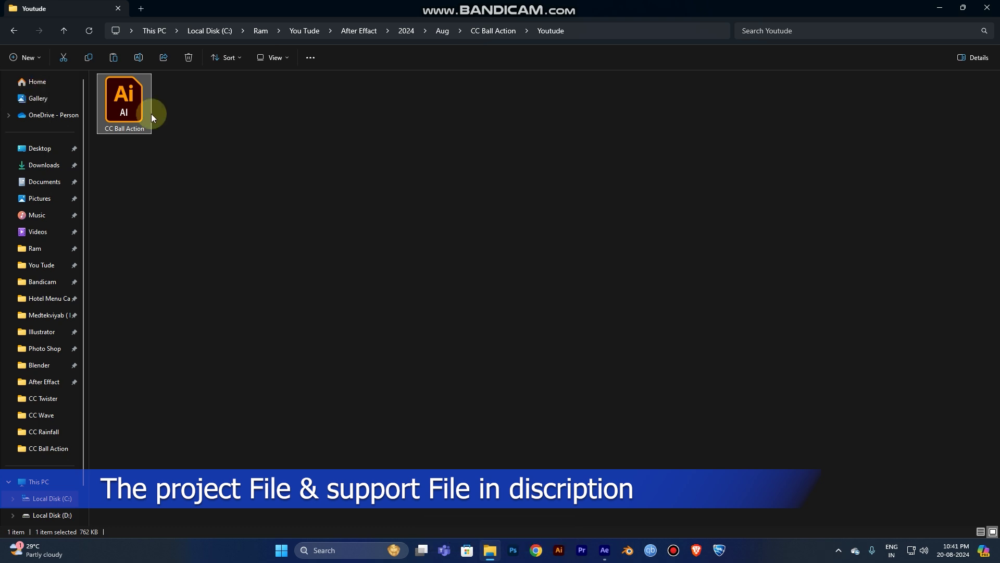
drag(118, 112, 167, 424)
key(alt+Tab)
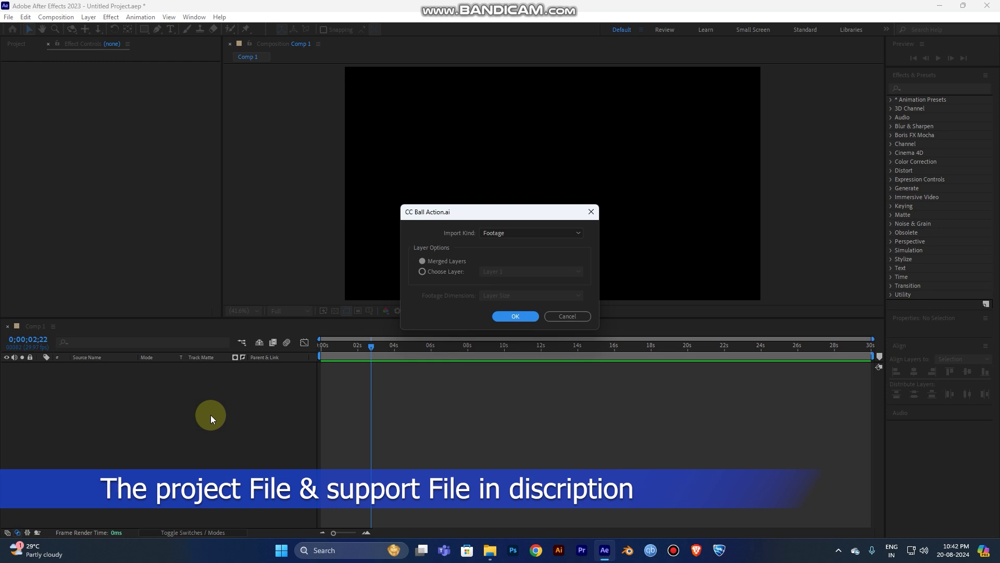
Confirm the import of CC Ball Action.ai as Footage so the Ae logo appears in Comp 1.
key(Return)
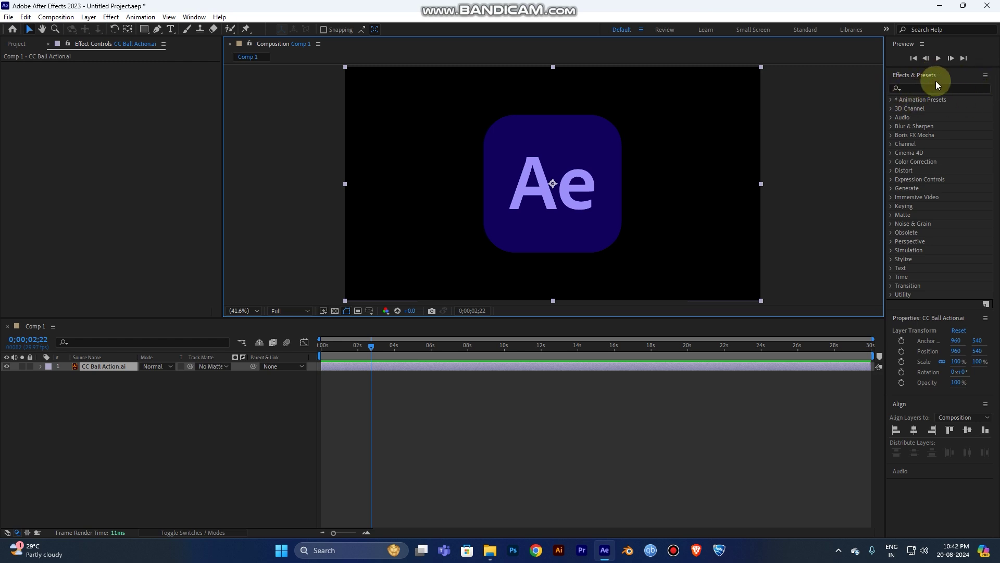
Search 'CC ball' in Effects & Presets and apply CC Ball Action to the Ae logo layer.
click(924, 90)
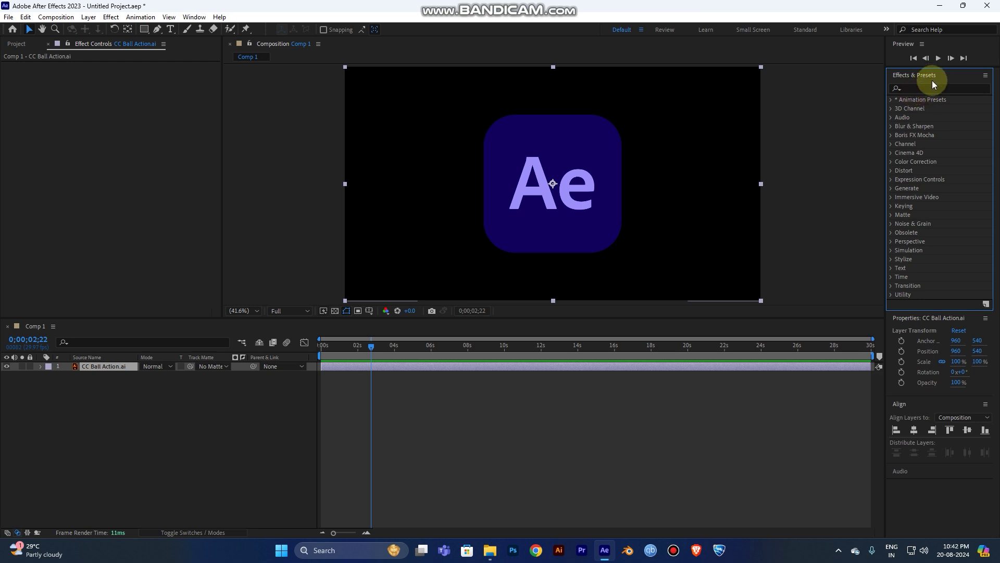
click(917, 88)
text(C)
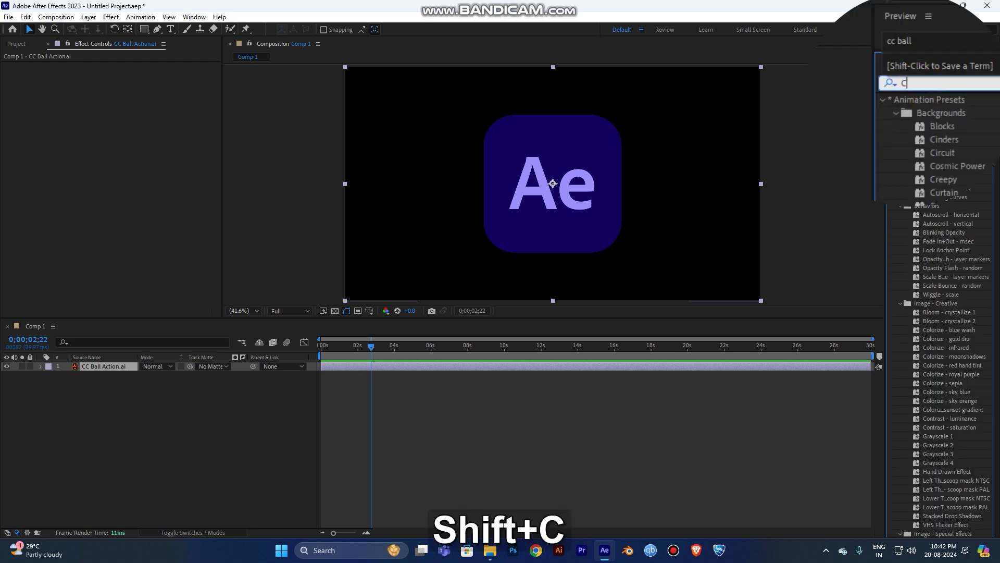
text(C ball)
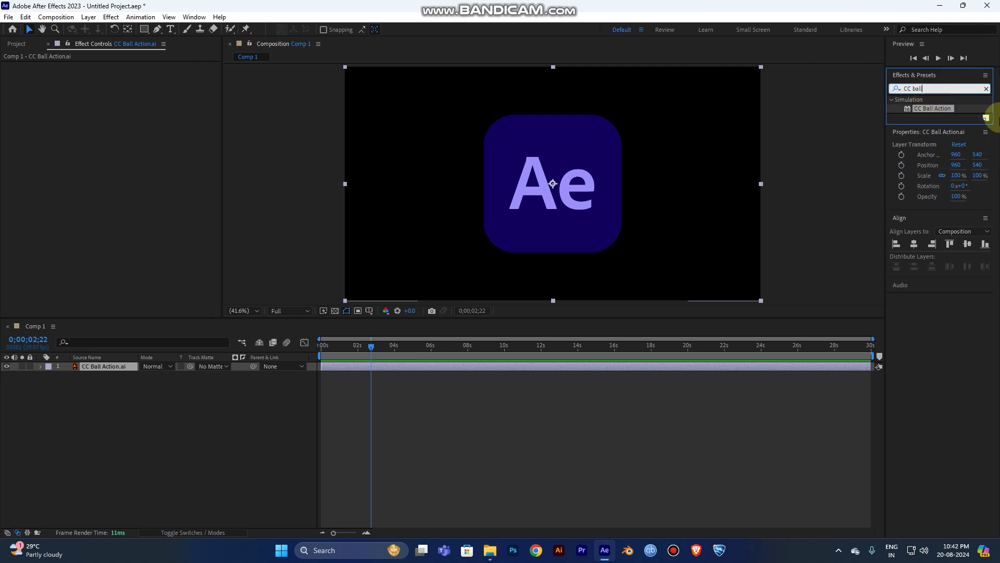
click(926, 106)
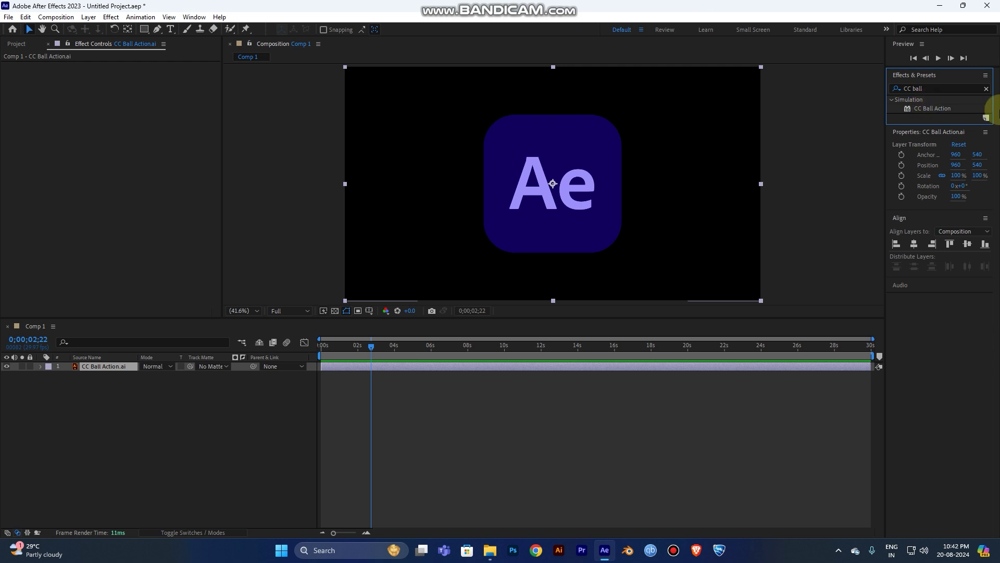
click(936, 110)
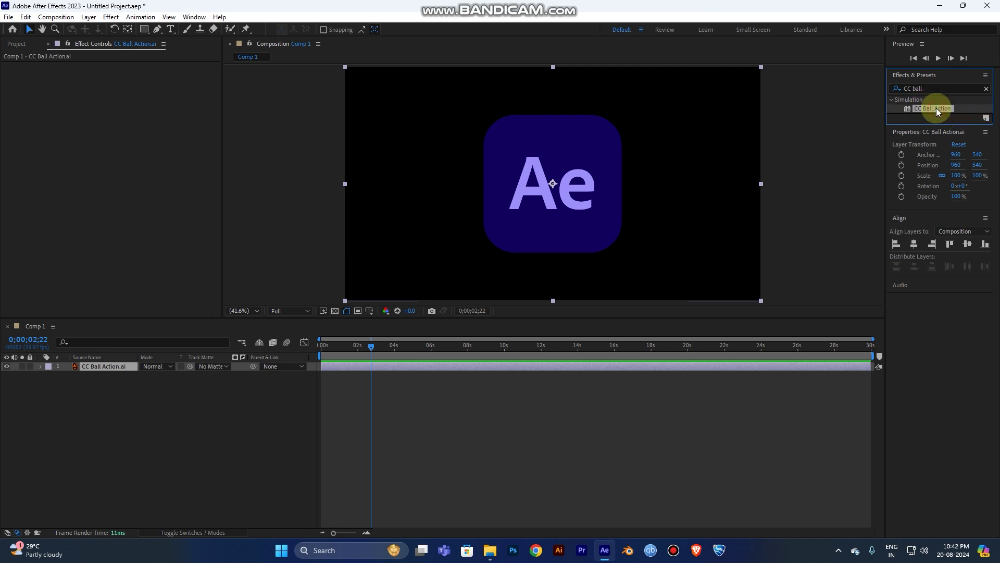
drag(936, 108, 382, 364)
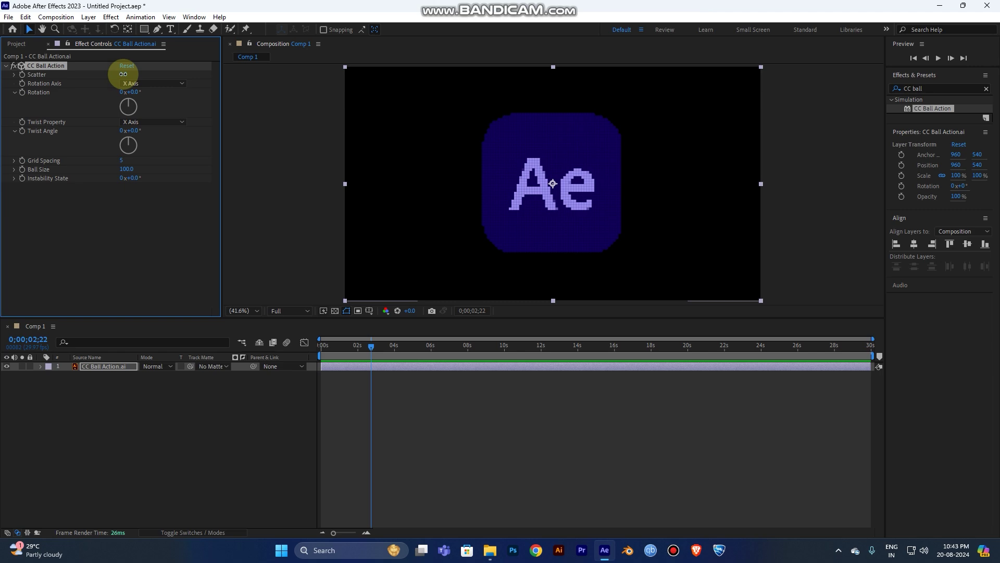
drag(123, 74, 150, 148)
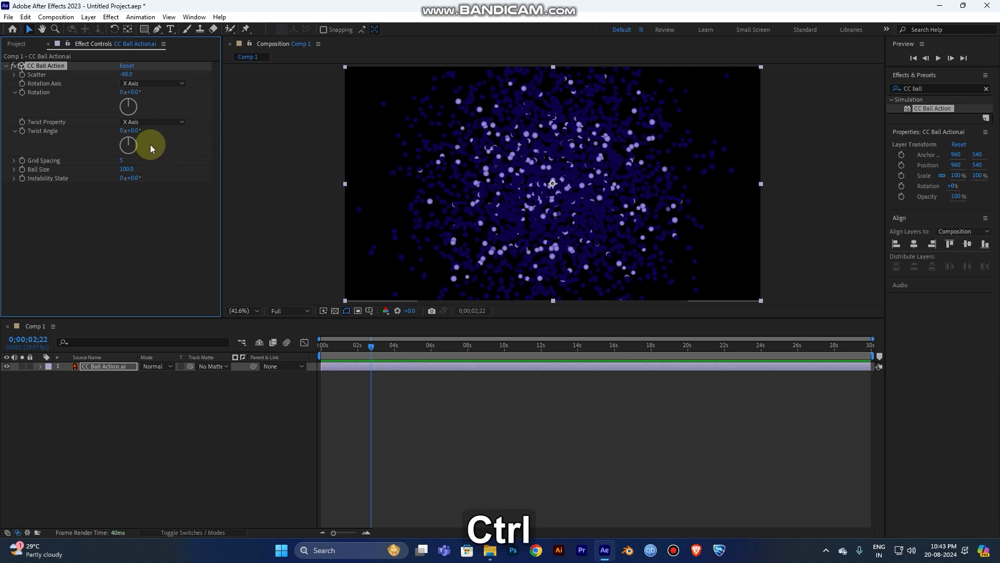
key(ctrl+z)
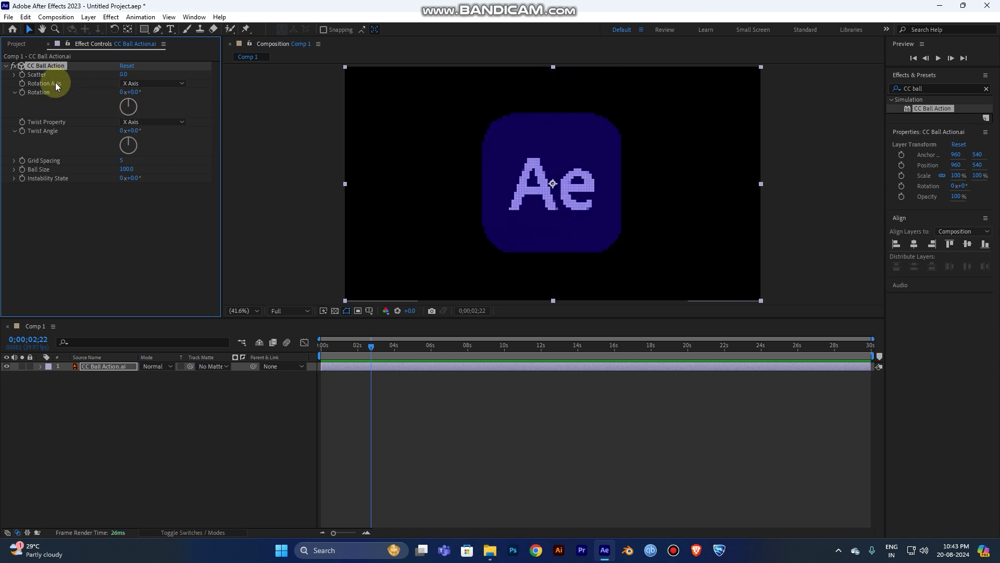
click(143, 81)
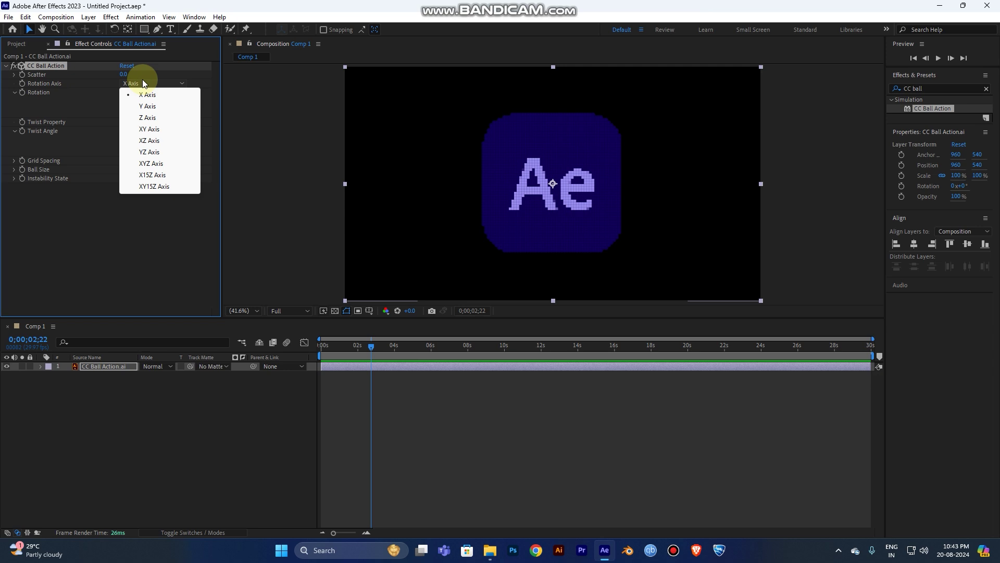
click(38, 104)
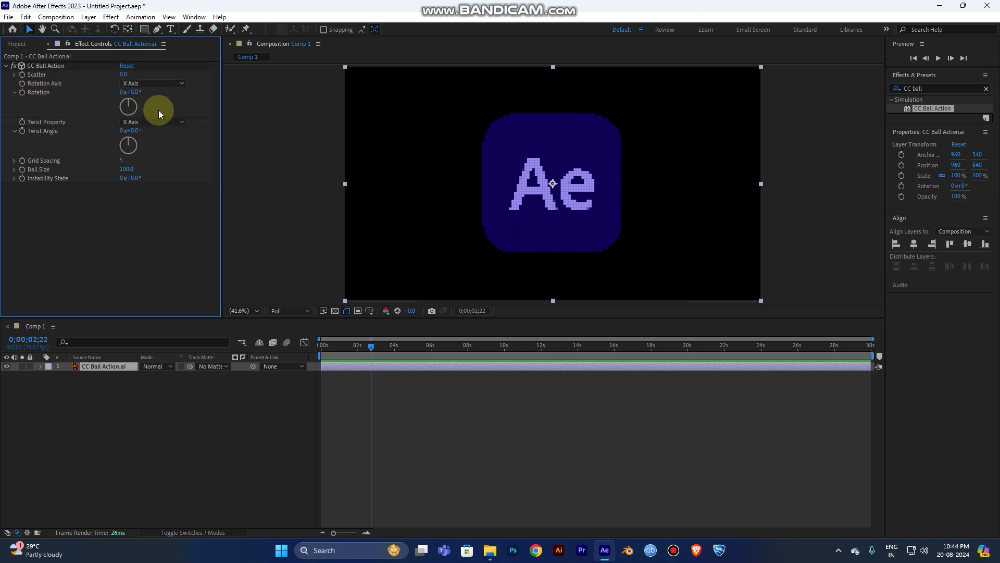
click(181, 123)
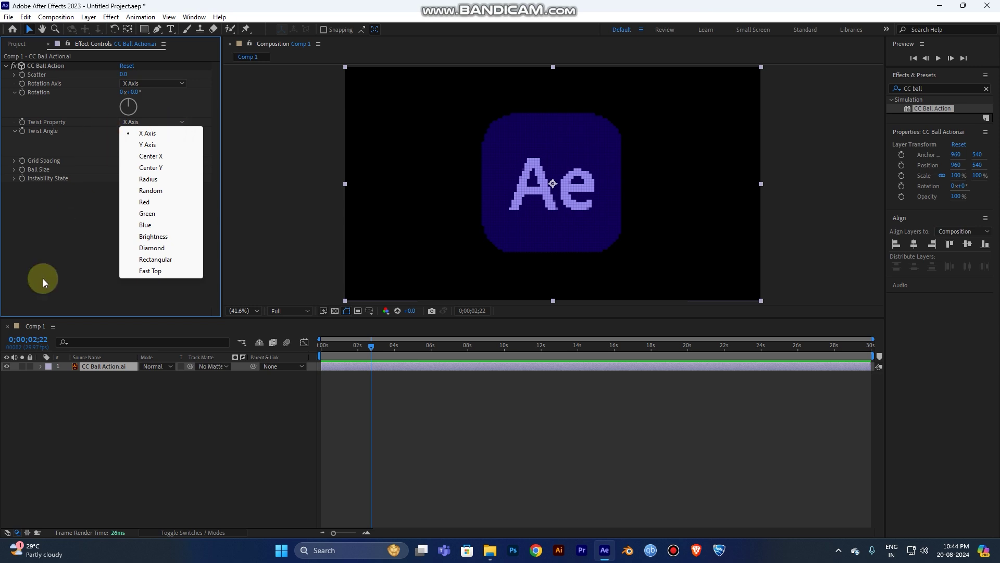
click(45, 263)
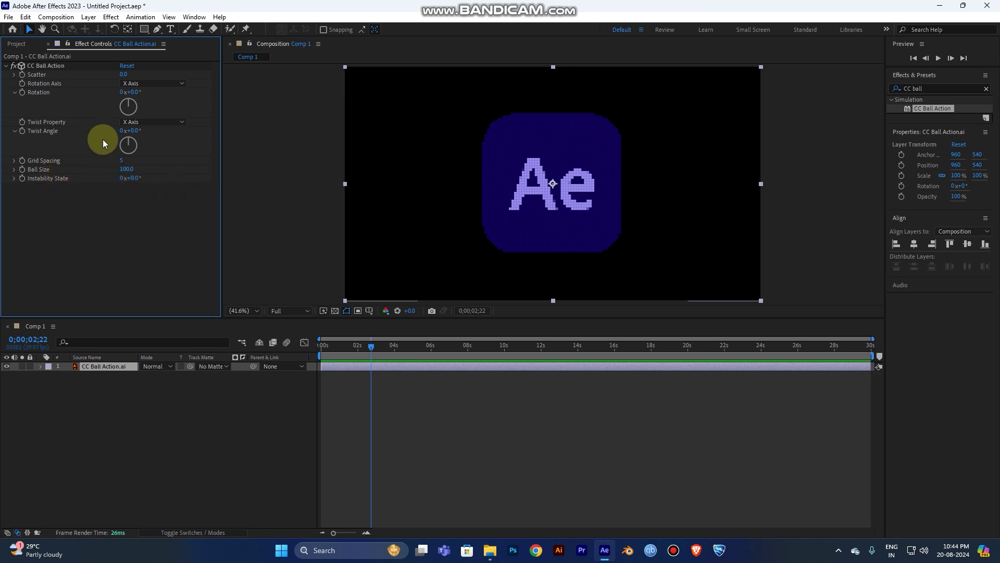
Set CC Ball Action's Grid Spacing to 0 in Effect Controls.
click(122, 160)
text(10)
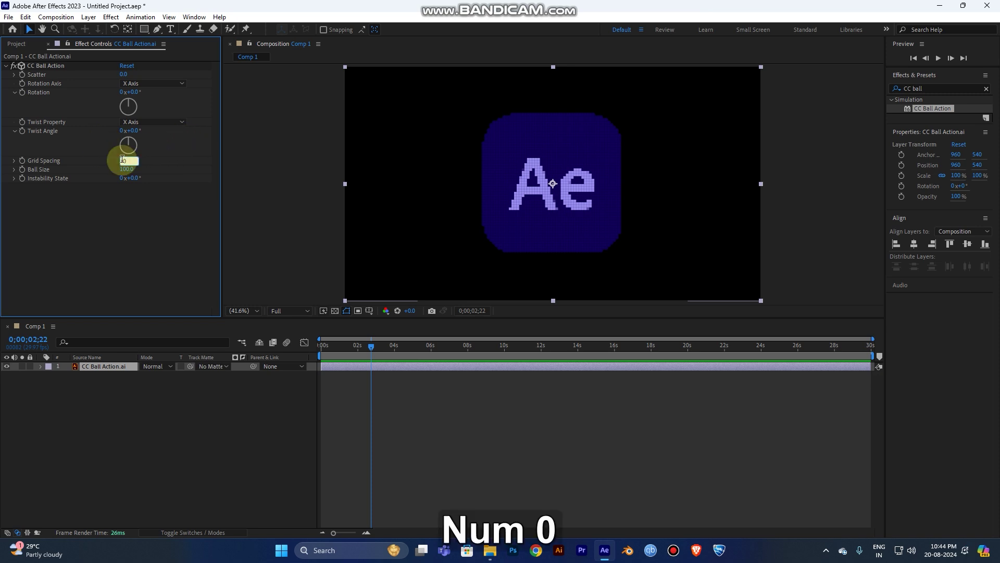
key(Return)
click(126, 226)
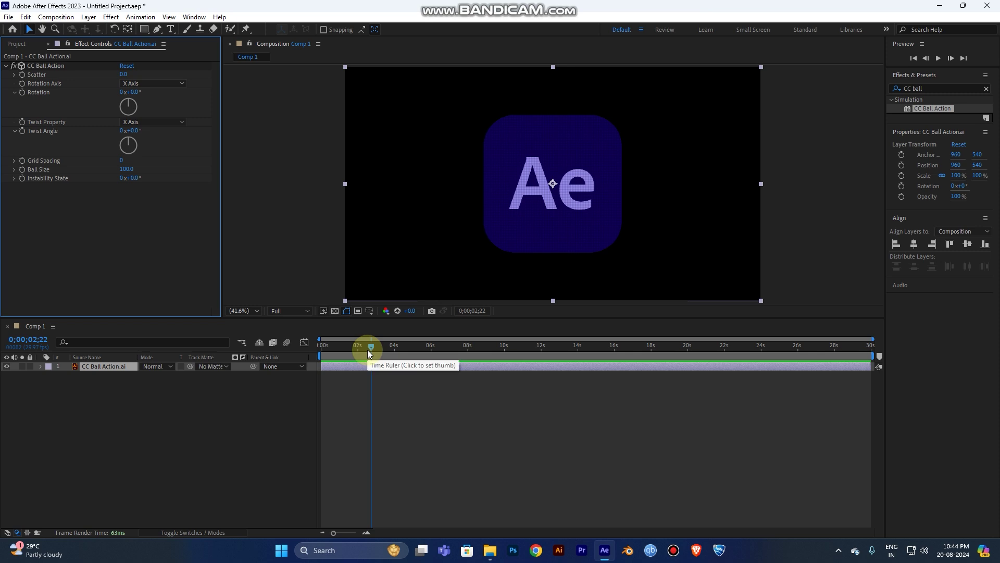
Return the current time to the composition start and collapse the Twist Angle dial.
drag(385, 346, 276, 355)
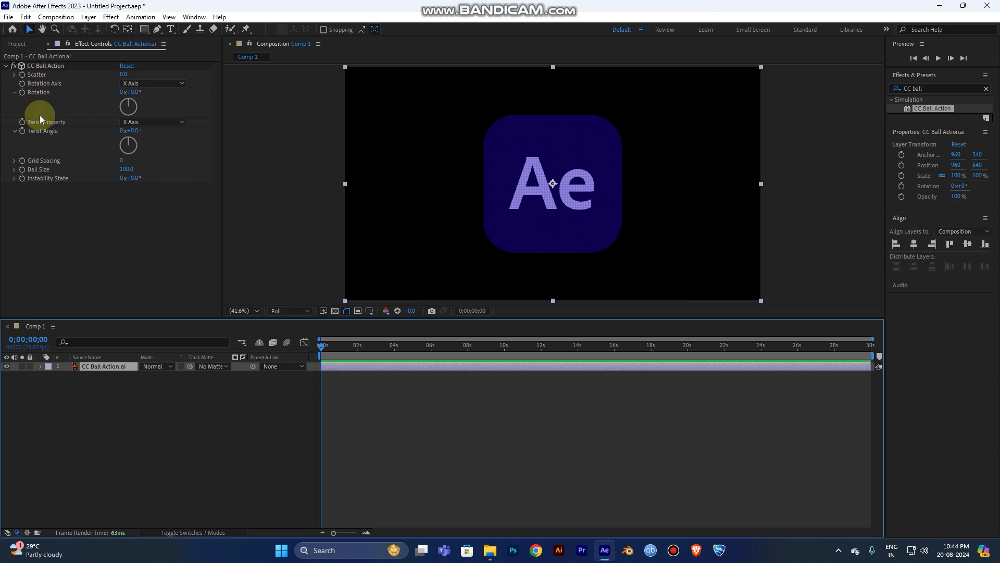
click(22, 79)
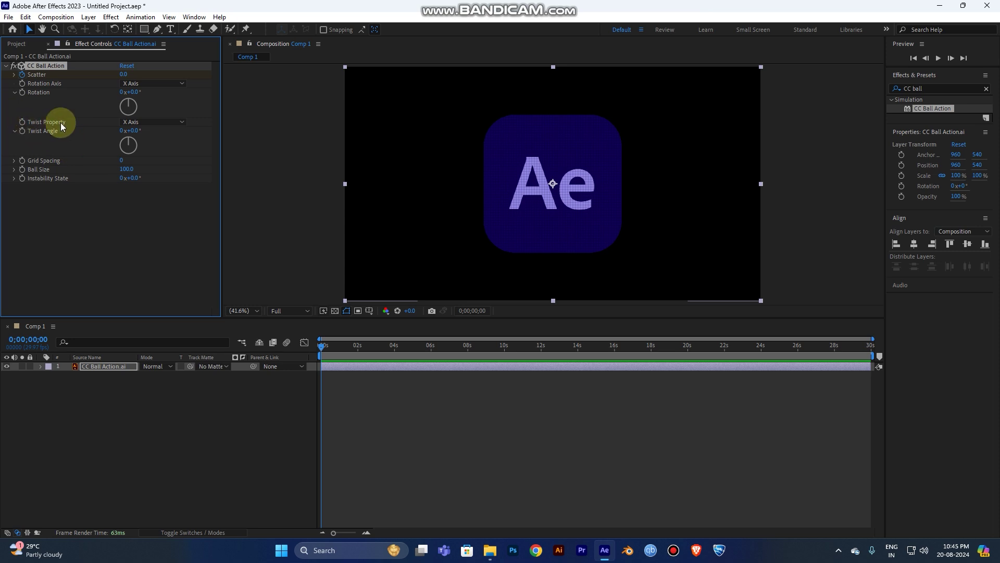
click(15, 131)
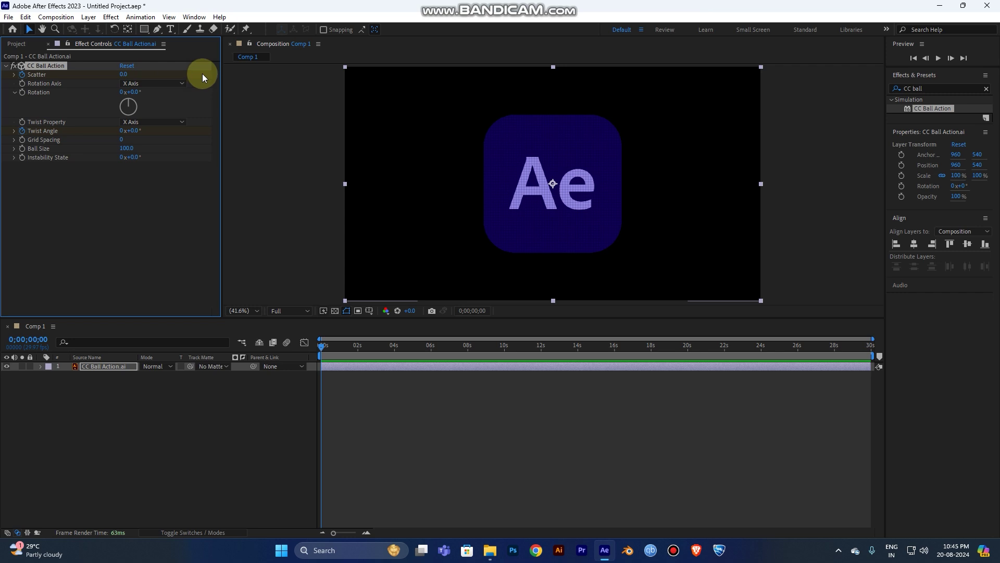
Set CC Ball Action's Scatter to -30.
click(121, 74)
text(-30)
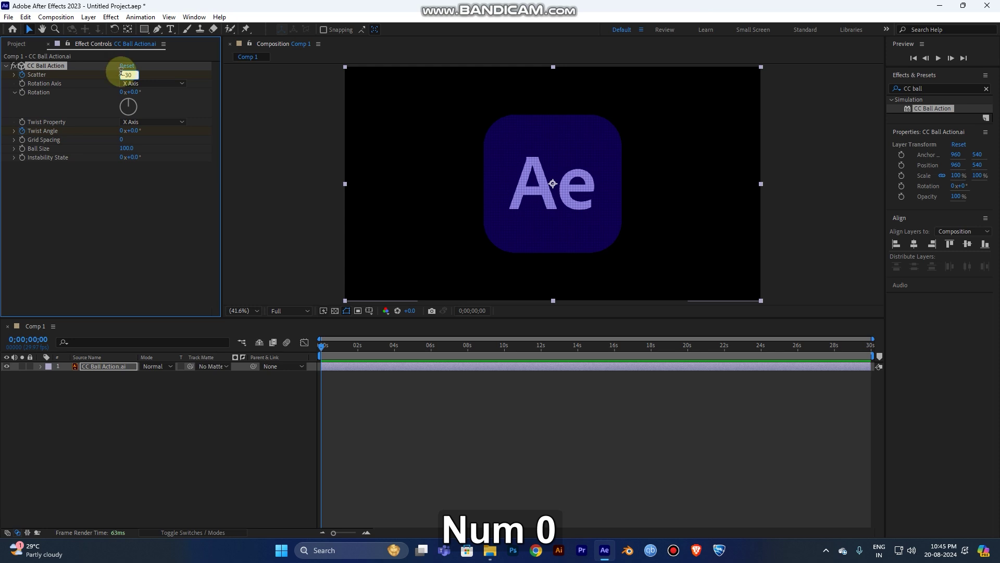
key(Return)
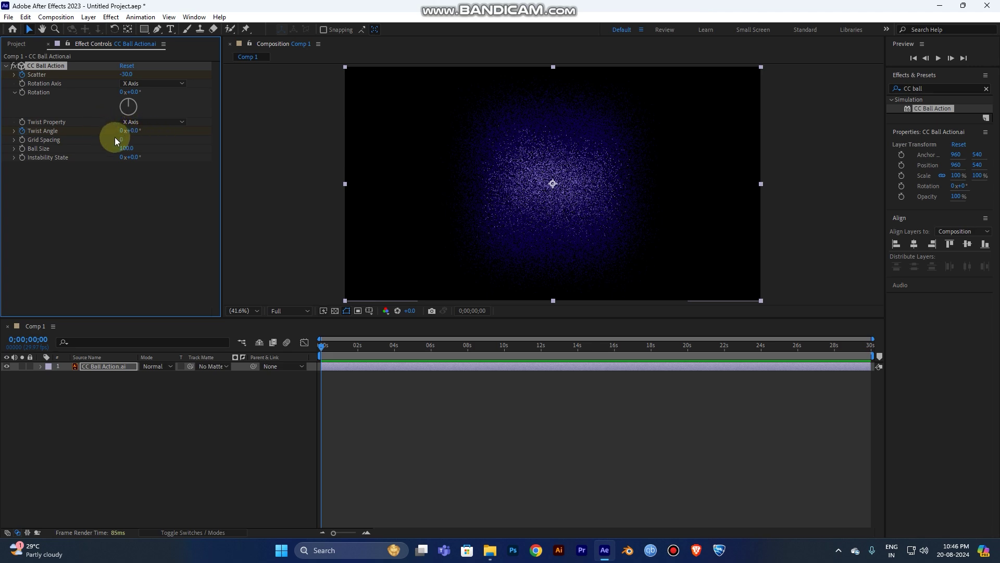
Set Twist Angle to 2 revolutions plus 200 degrees (2x+200°).
click(131, 131)
text(200)
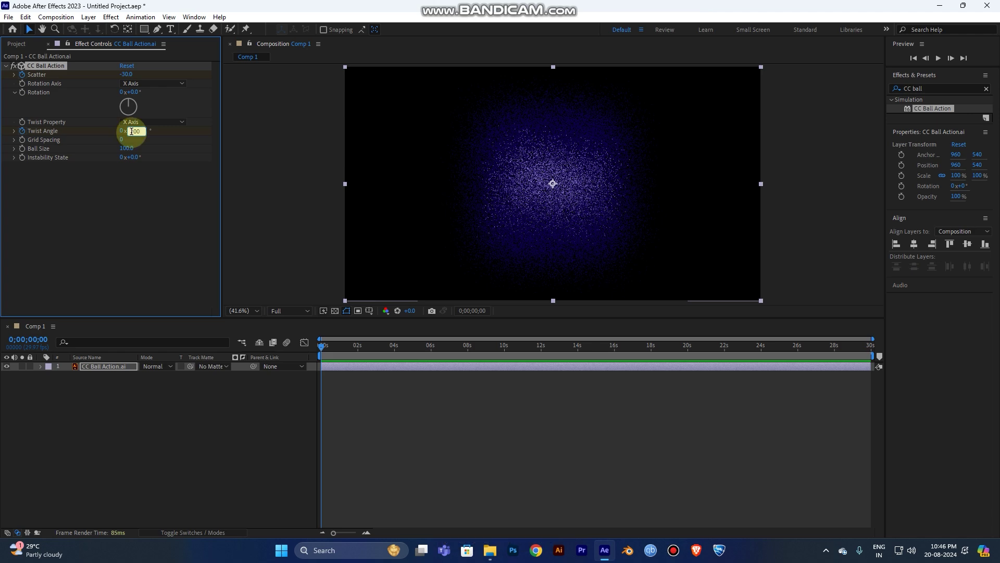
key(Return)
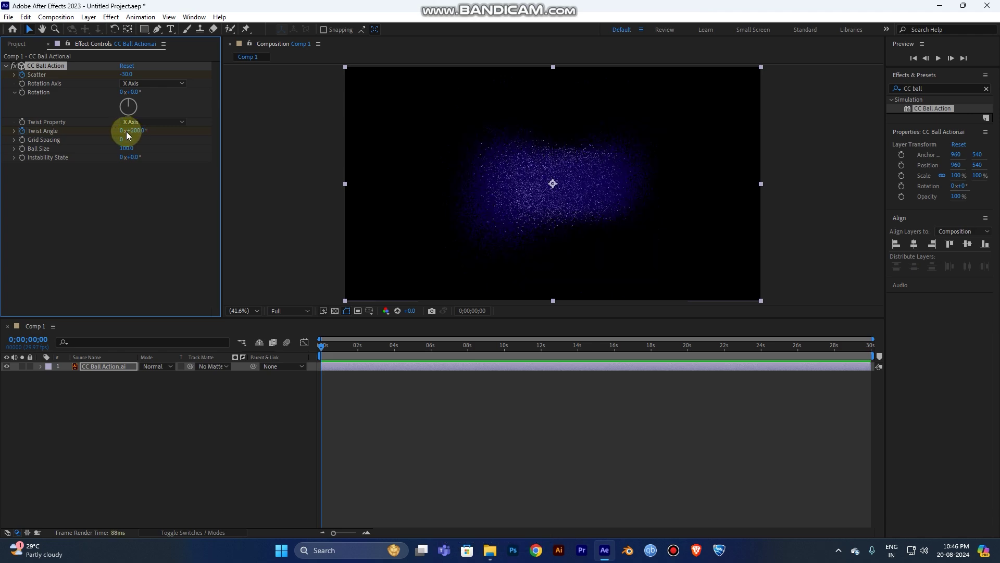
click(123, 133)
text(2)
key(Return)
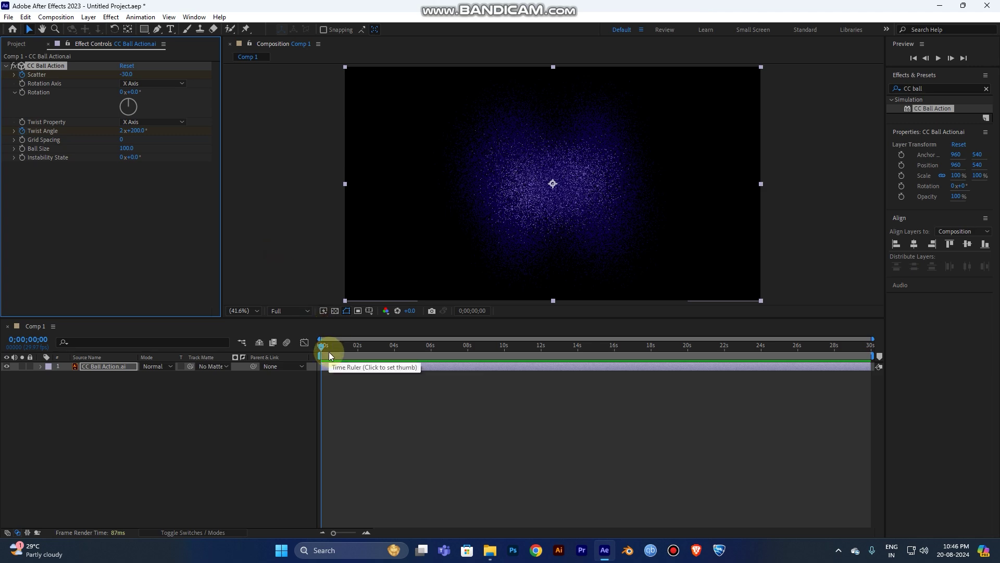
Move the current time to 0;00;01;00 and enter a Scatter value of 0.
mouse_move(330, 352)
mouse_down()
mouse_move(349, 357)
mouse_move(336, 358)
mouse_up()
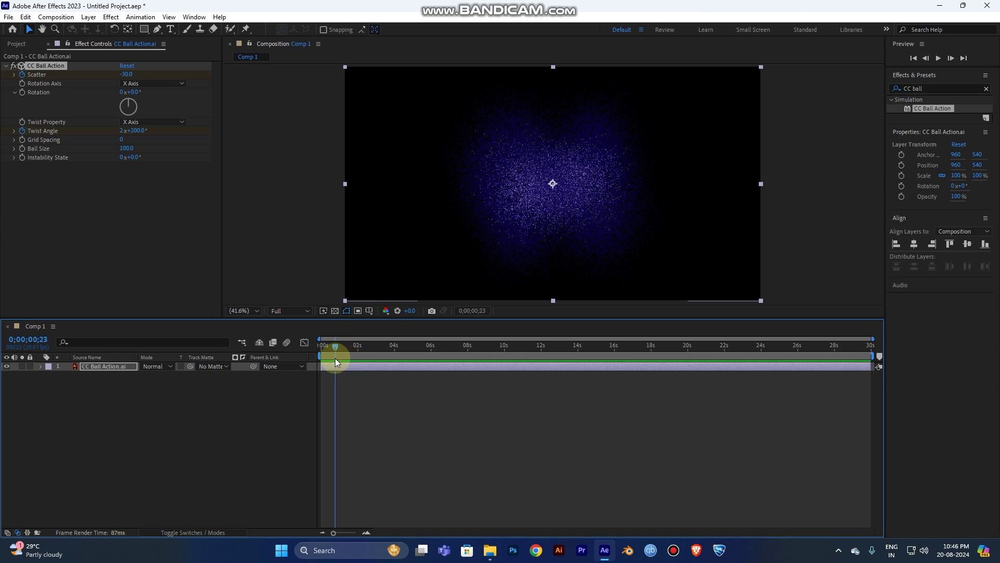
mouse_move(336, 358)
mouse_down()
mouse_move(370, 363)
mouse_move(340, 364)
mouse_up()
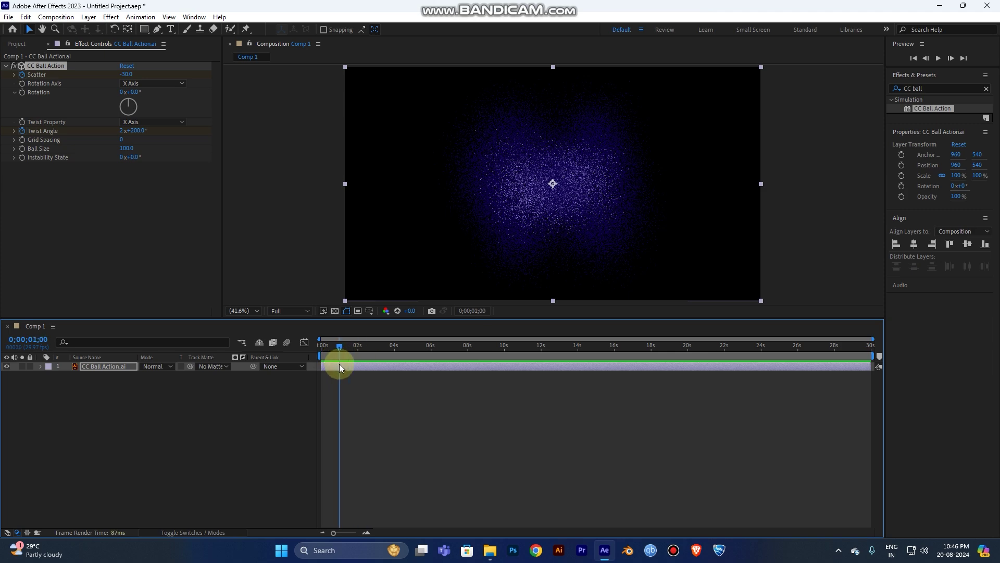
click(133, 73)
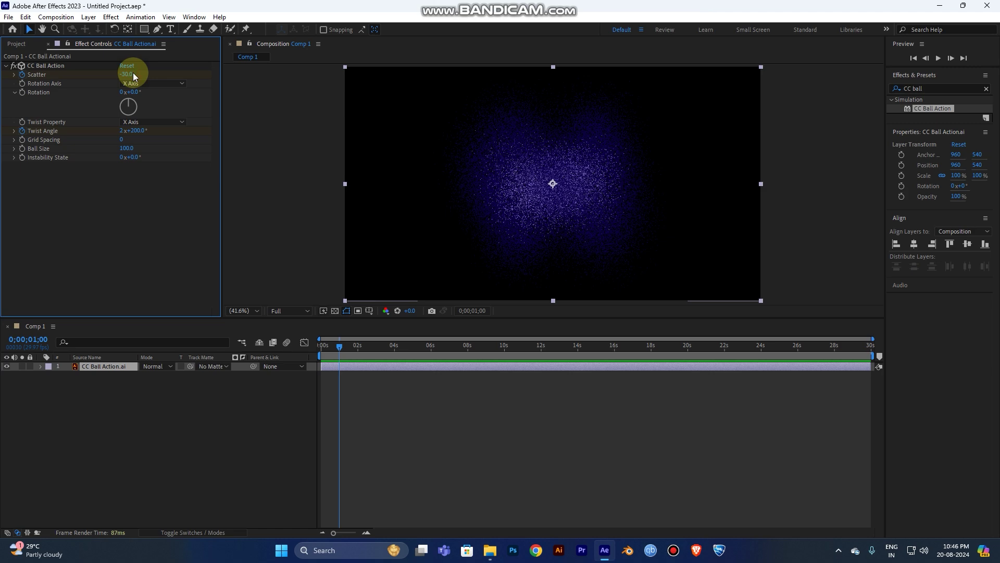
click(129, 75)
text(0)
Commit Scatter 0 and set Twist Angle to 0x+0° at one second.
click(141, 128)
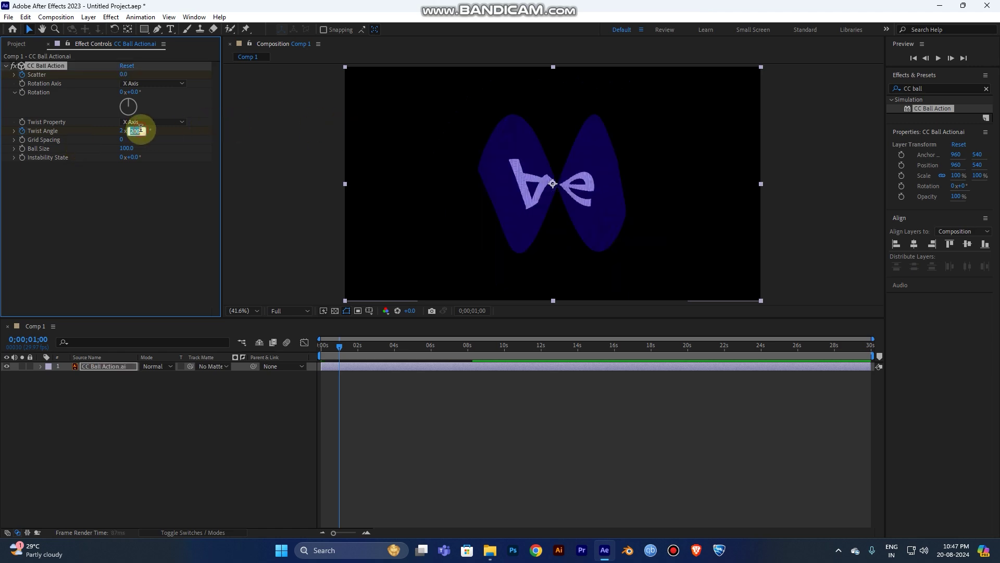
text(0)
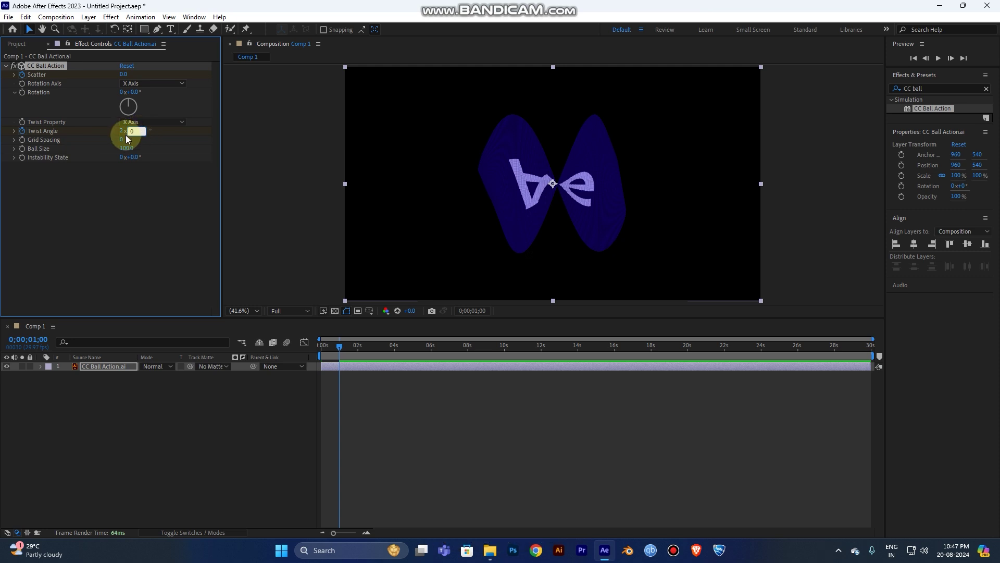
click(126, 123)
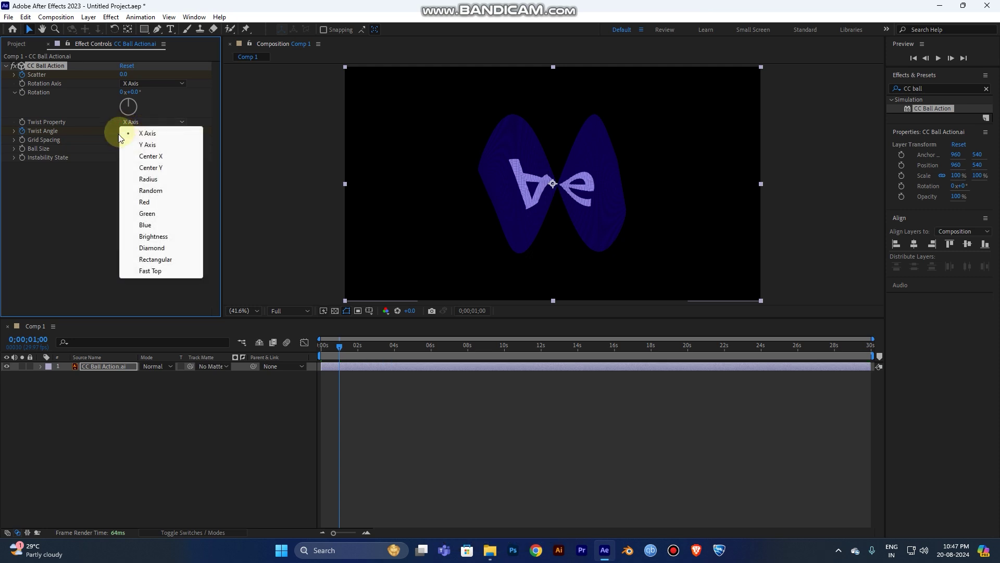
click(108, 132)
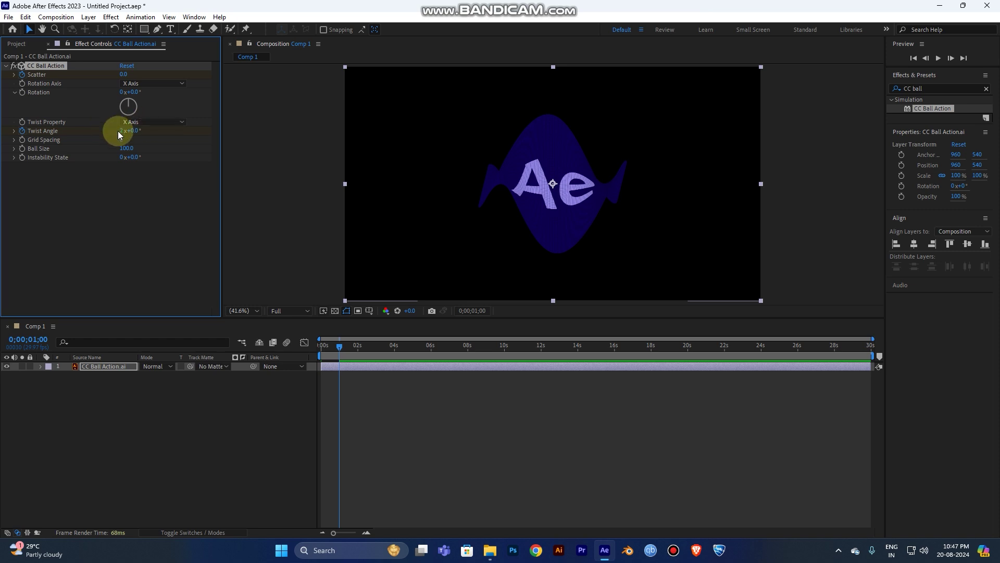
click(118, 131)
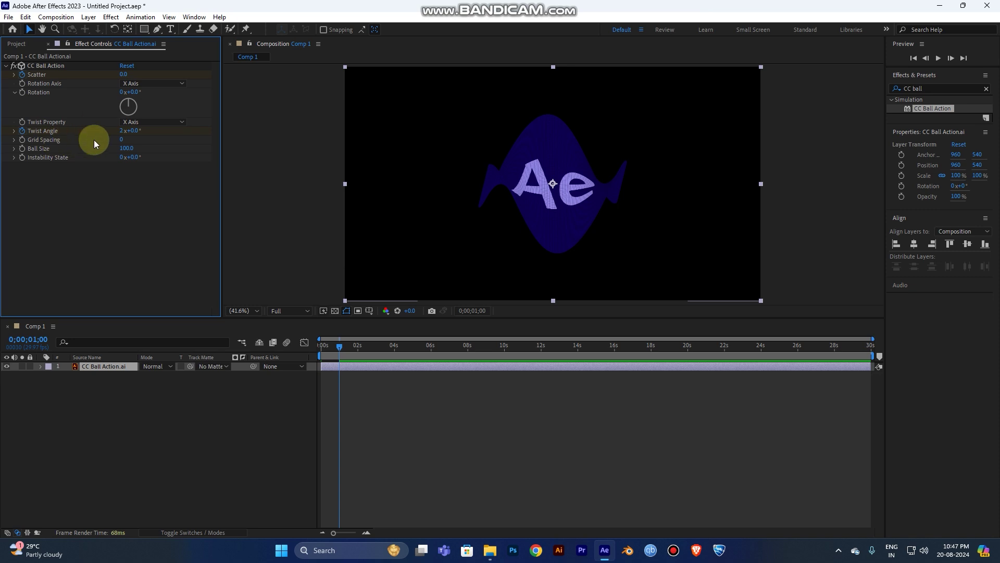
click(122, 123)
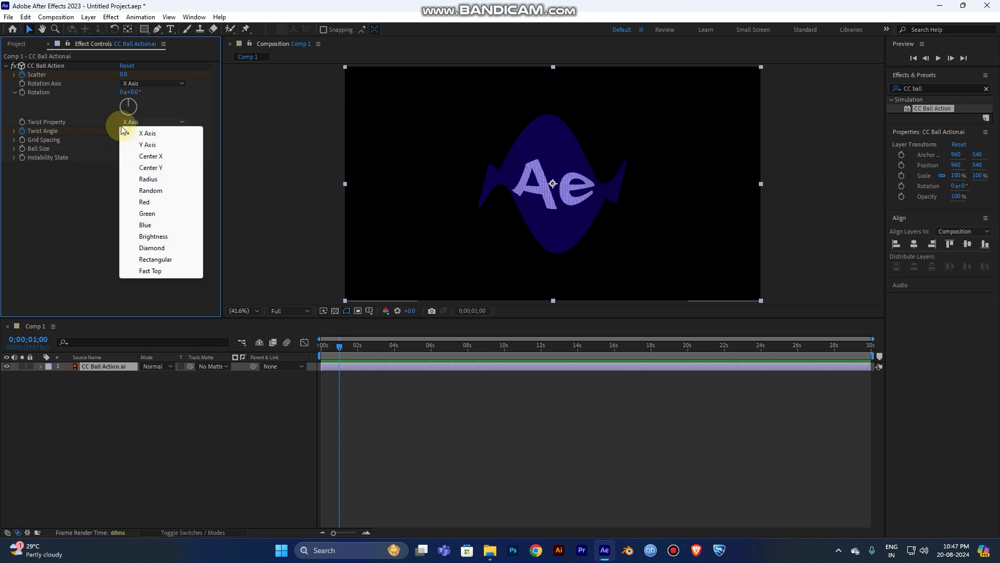
click(92, 144)
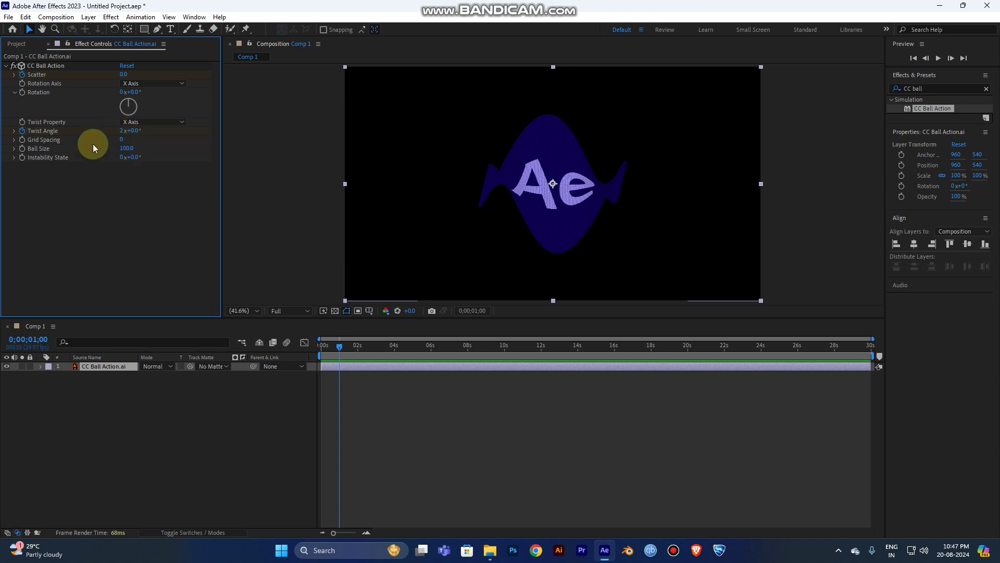
click(126, 130)
text(0)
key(Return)
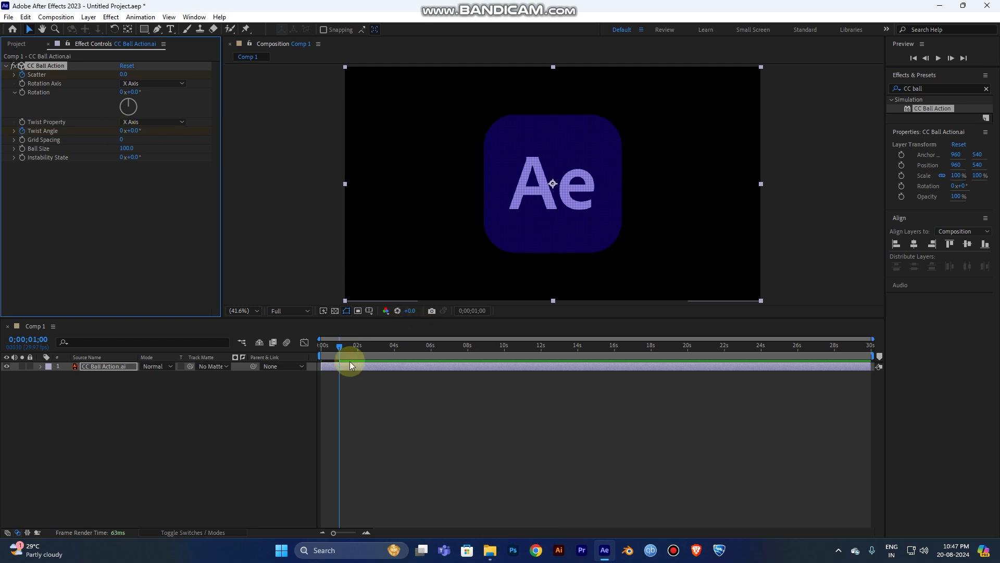
click(459, 347)
drag(458, 346, 254, 329)
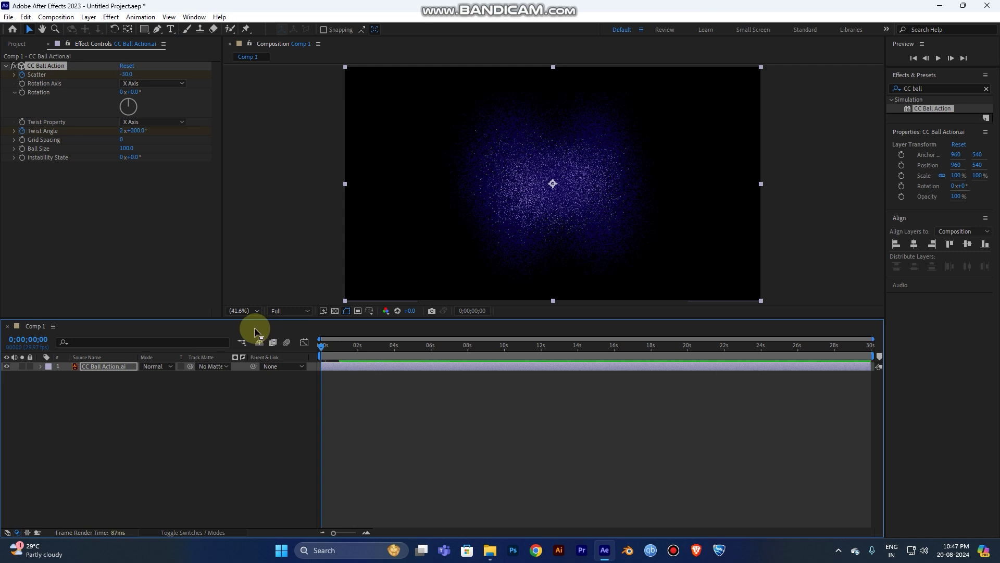
key(space)
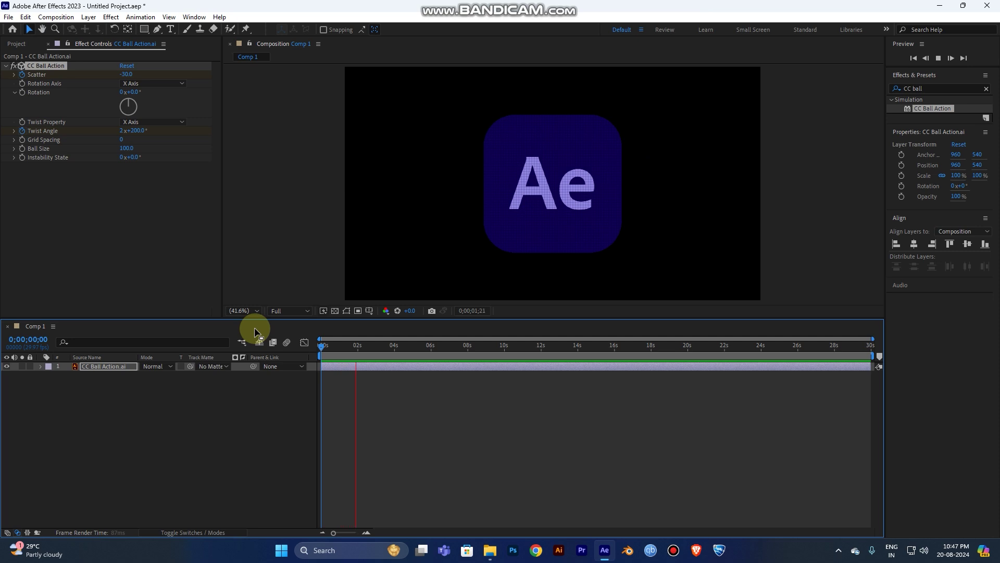
key(space)
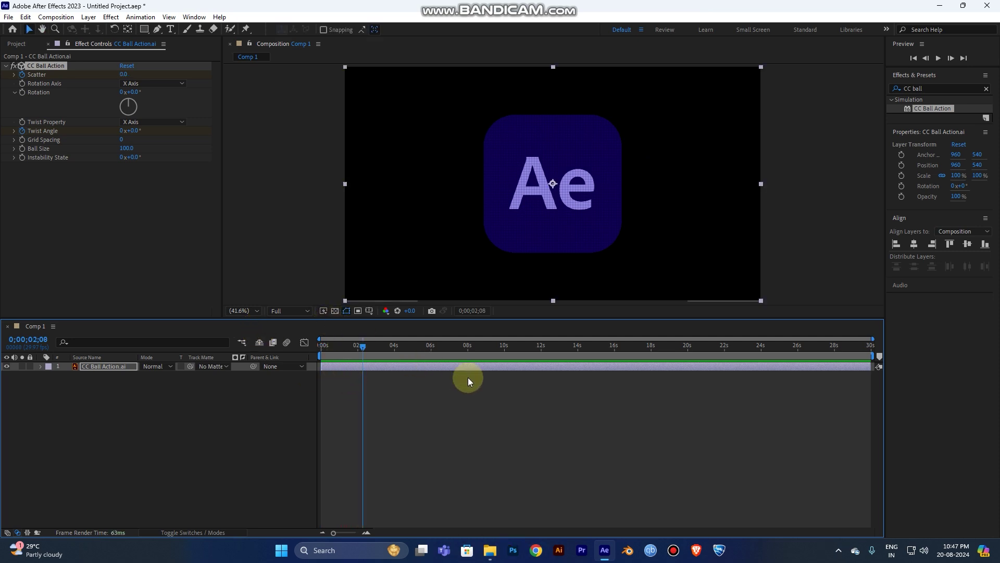
drag(348, 347, 208, 352)
key(space)
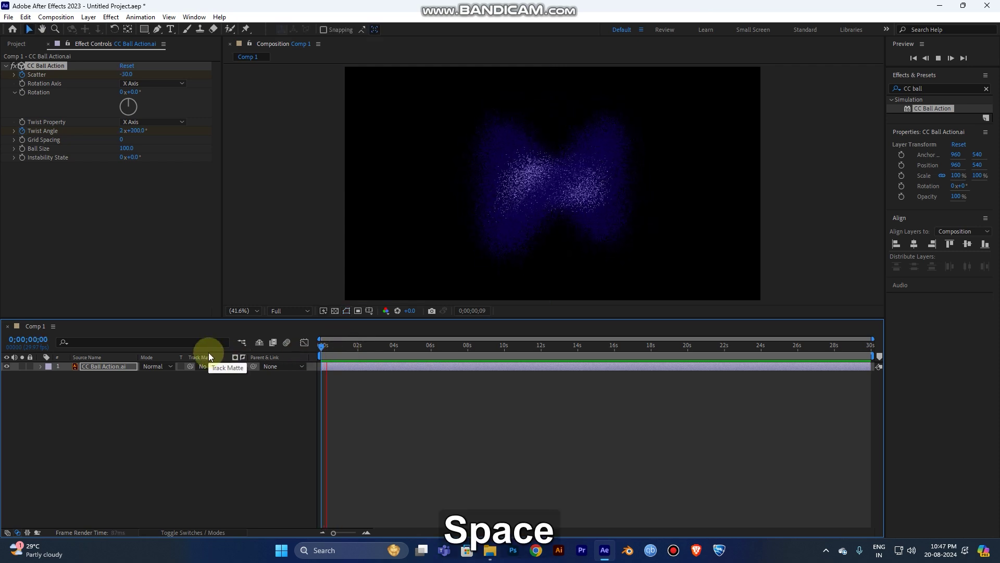
key(space)
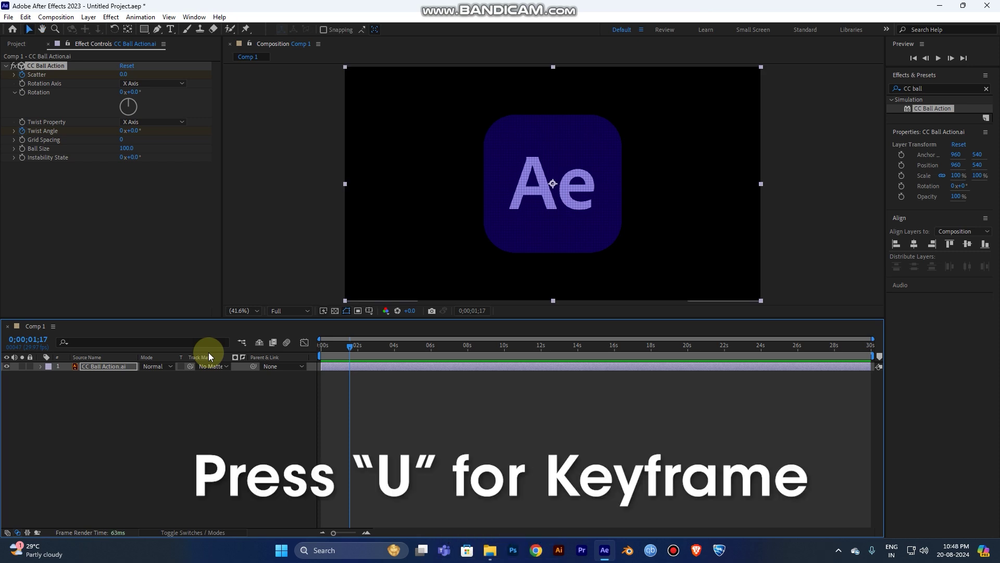
Show the layer's keyframed properties with U and select all four Scatter and Twist Angle keyframes.
key(u)
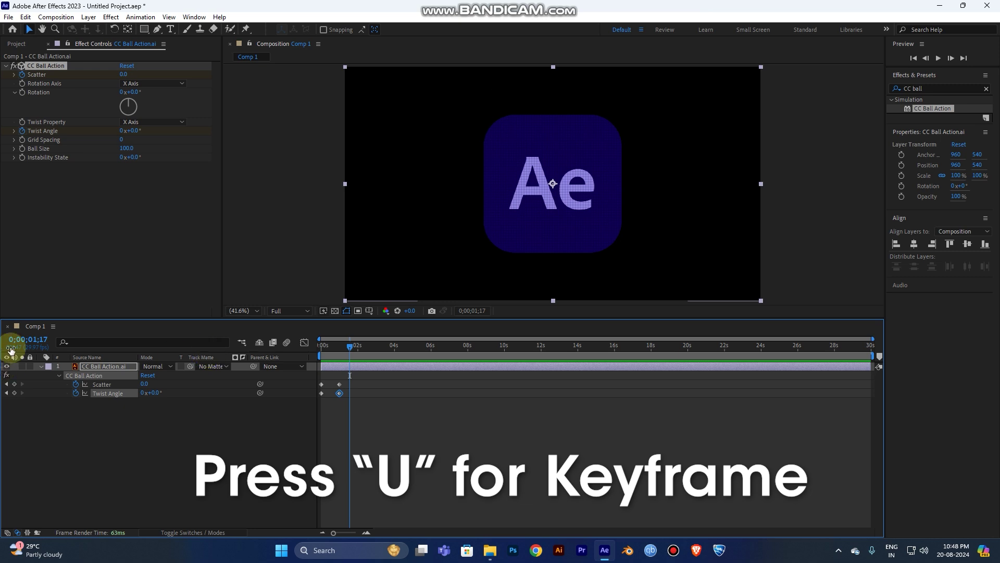
drag(442, 428, 279, 374)
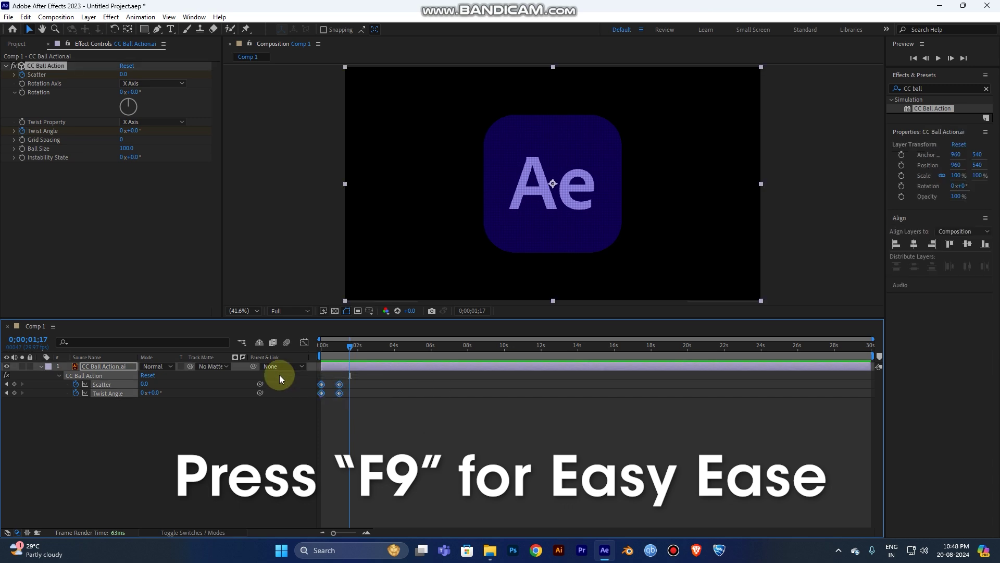
Apply Easy Ease to the four selected keyframes and jump to the first frame.
key(F9)
click(355, 350)
key(Home)
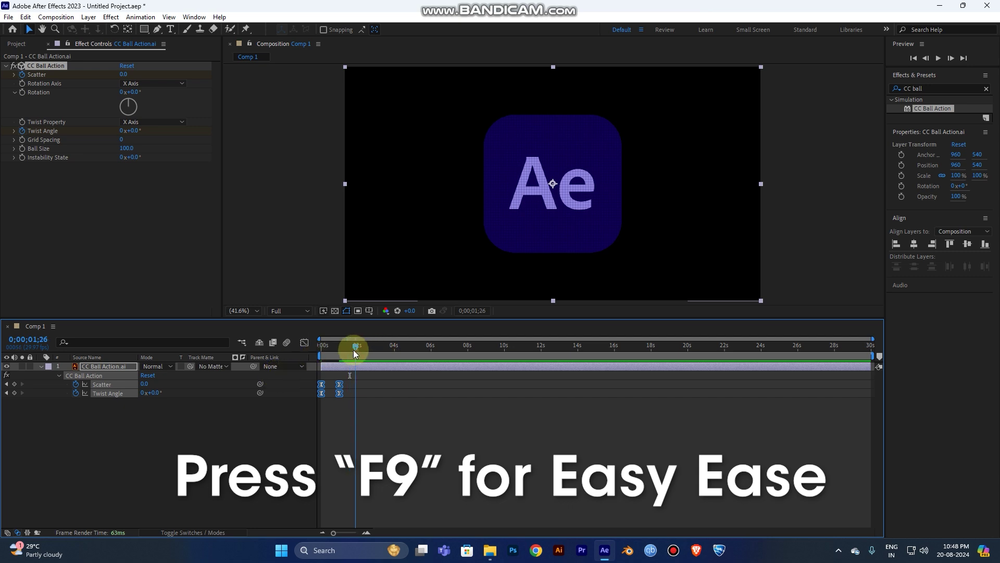
Preview the eased particle animation a few times, then return to frame 0.
key(space)
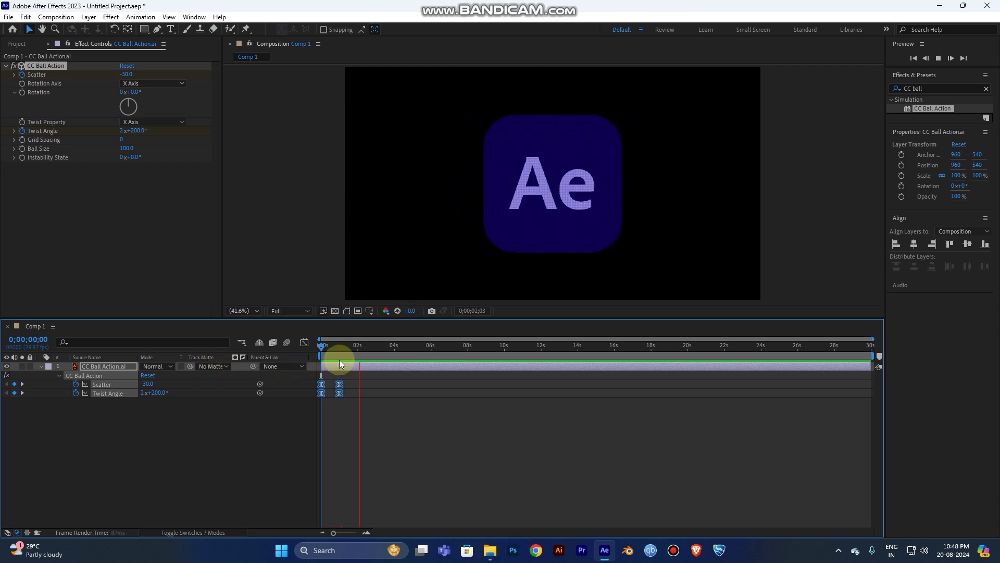
key(space)
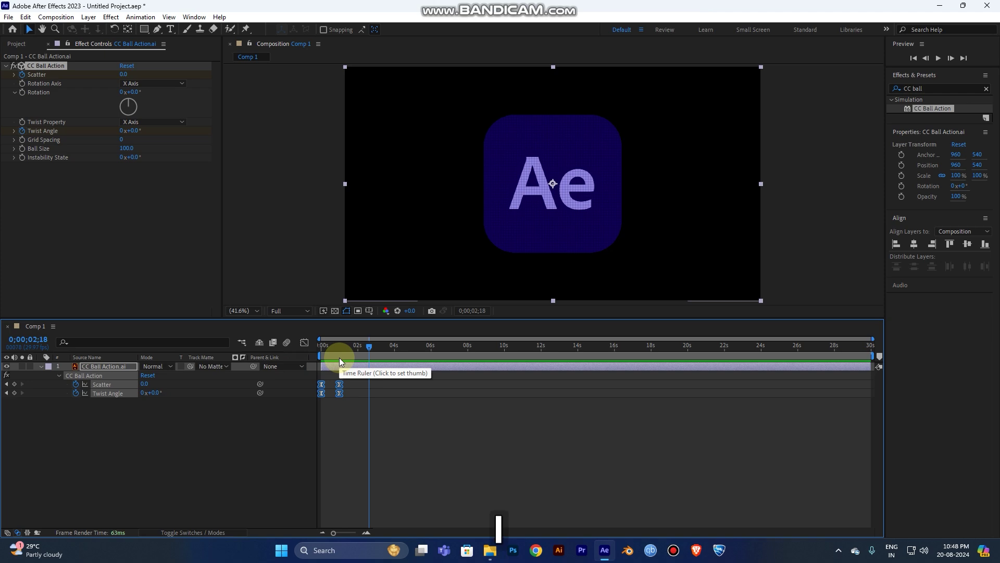
key(space)
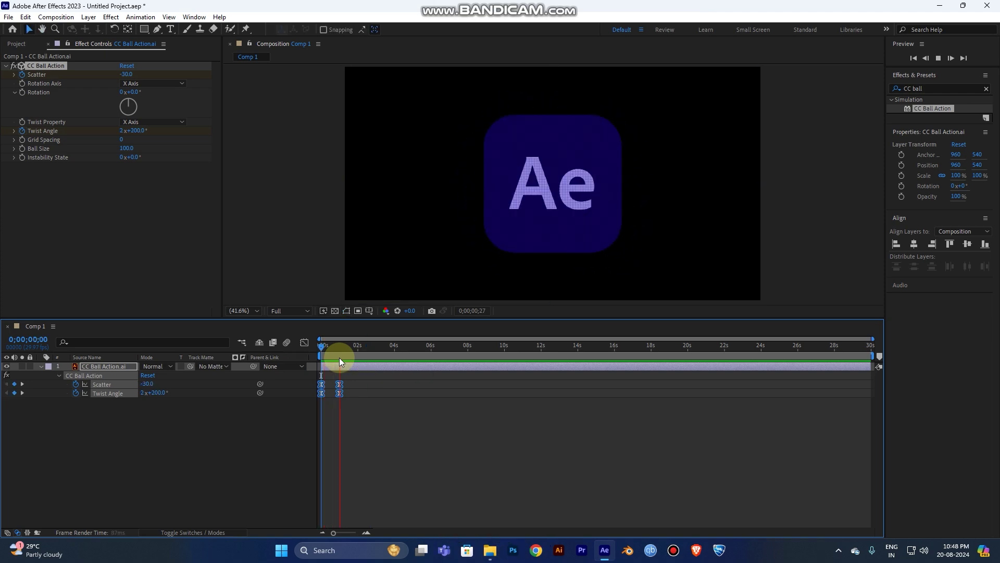
key(space)
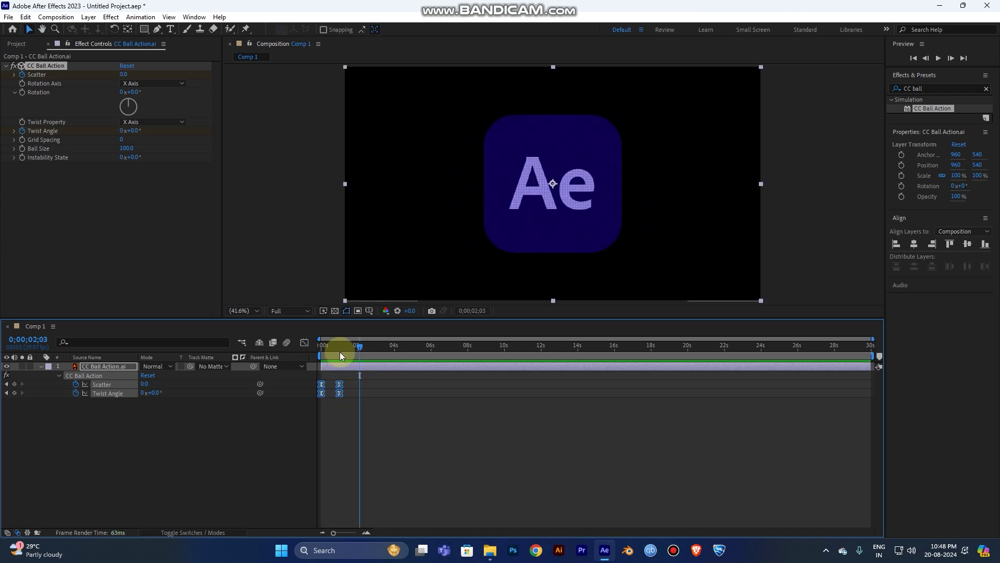
scroll(490, 222, up, 1)
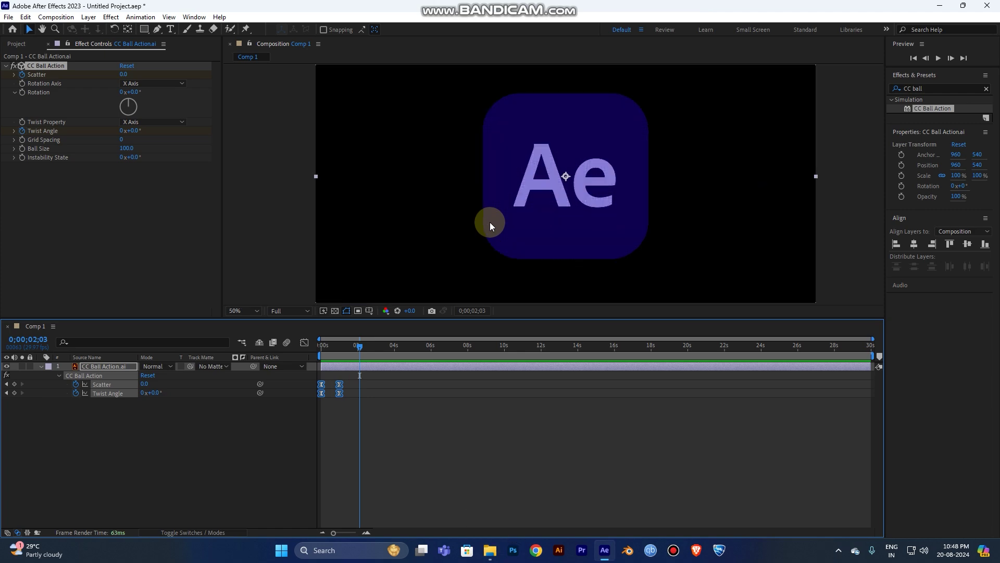
key(space)
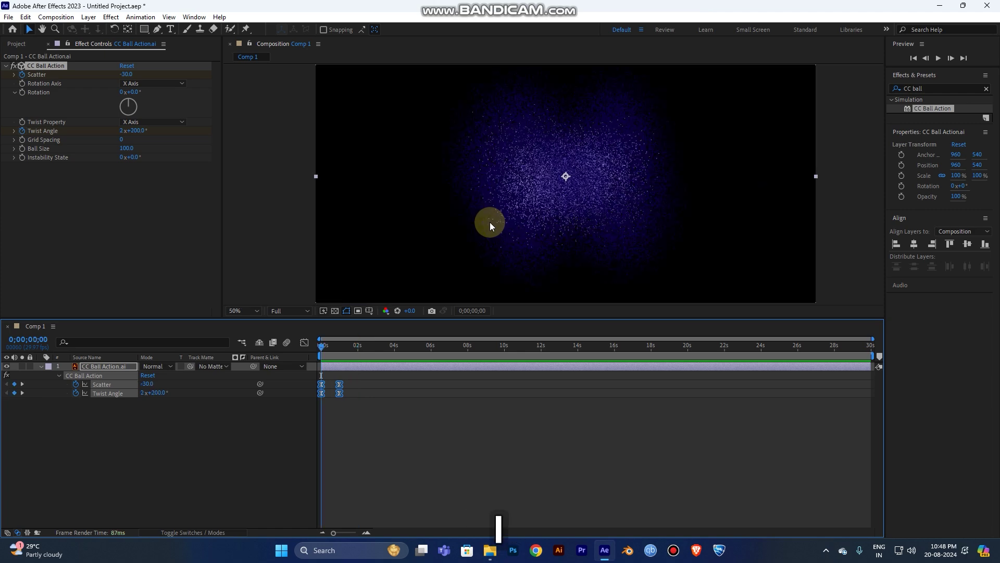
key(space)
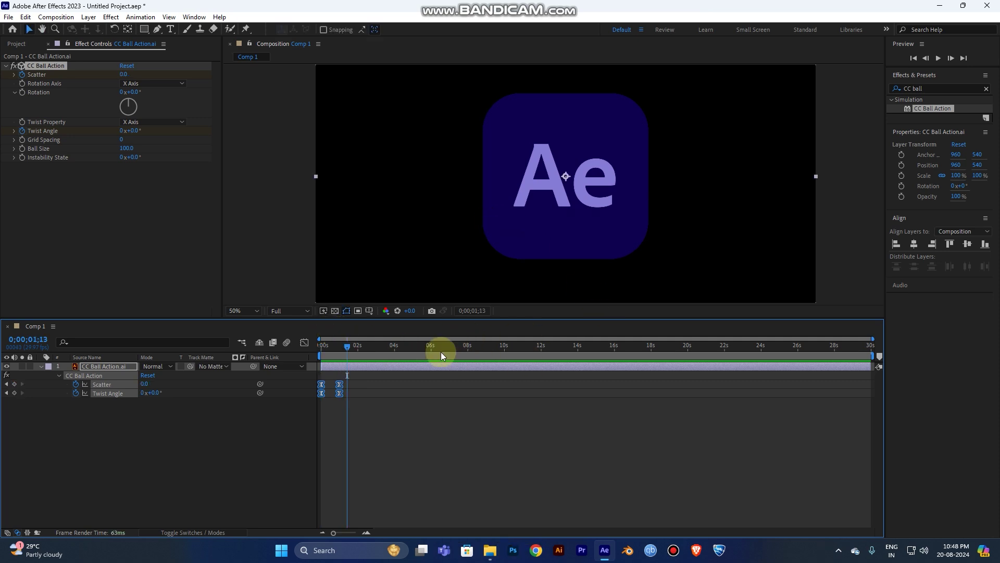
drag(335, 345, 186, 348)
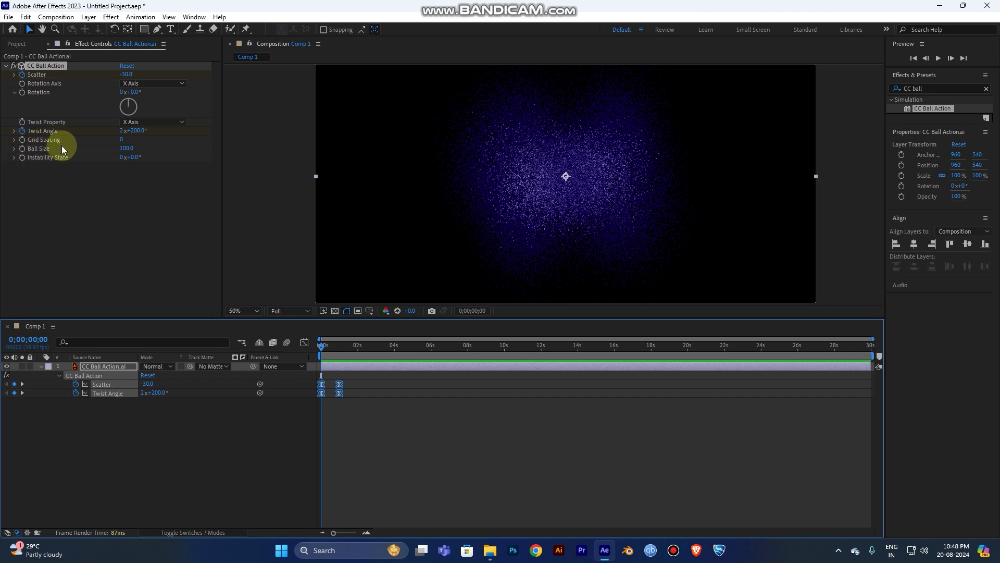
Keyframe Ball Size at 0 at the start and 100 at 0;00;00;15.
click(26, 149)
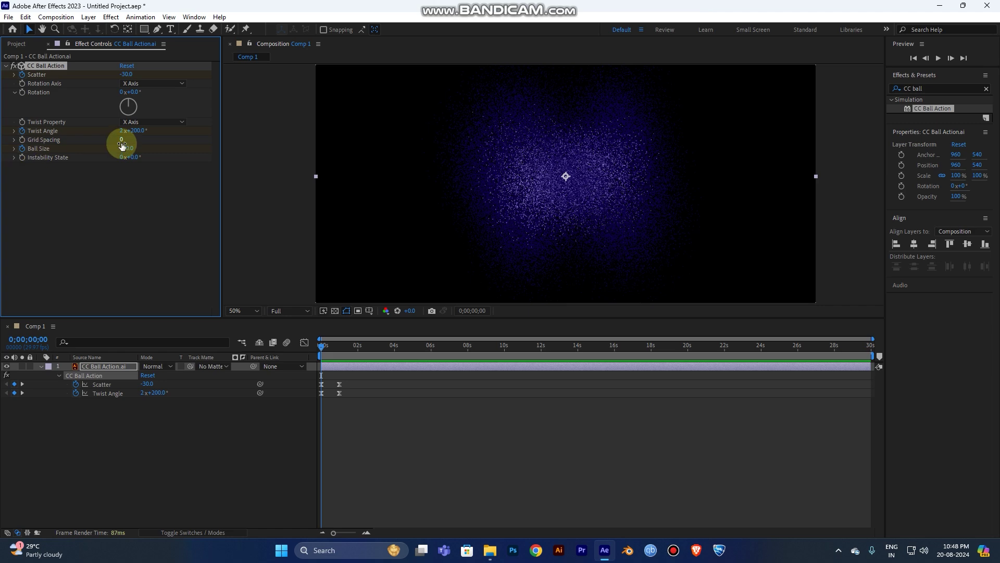
click(128, 149)
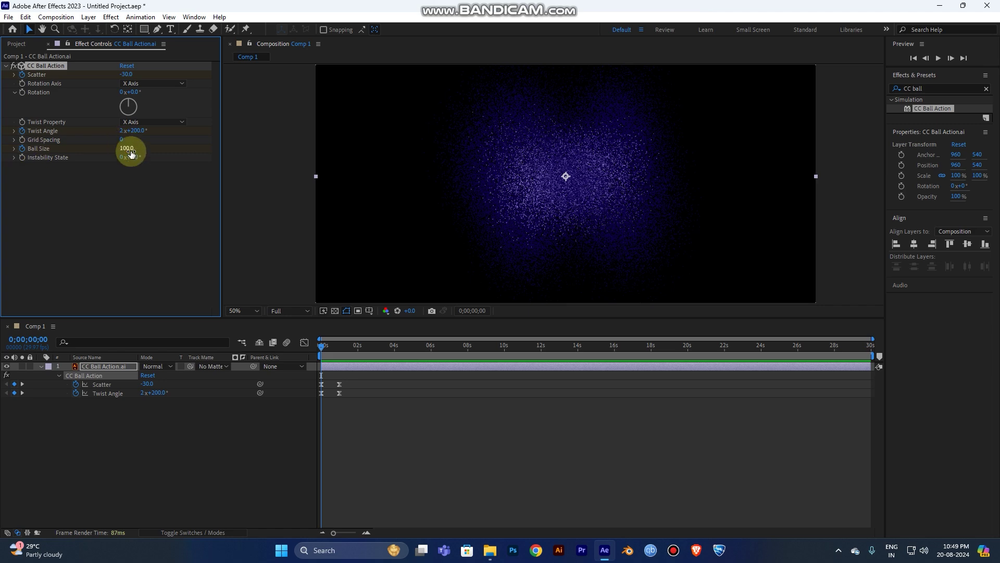
text(0)
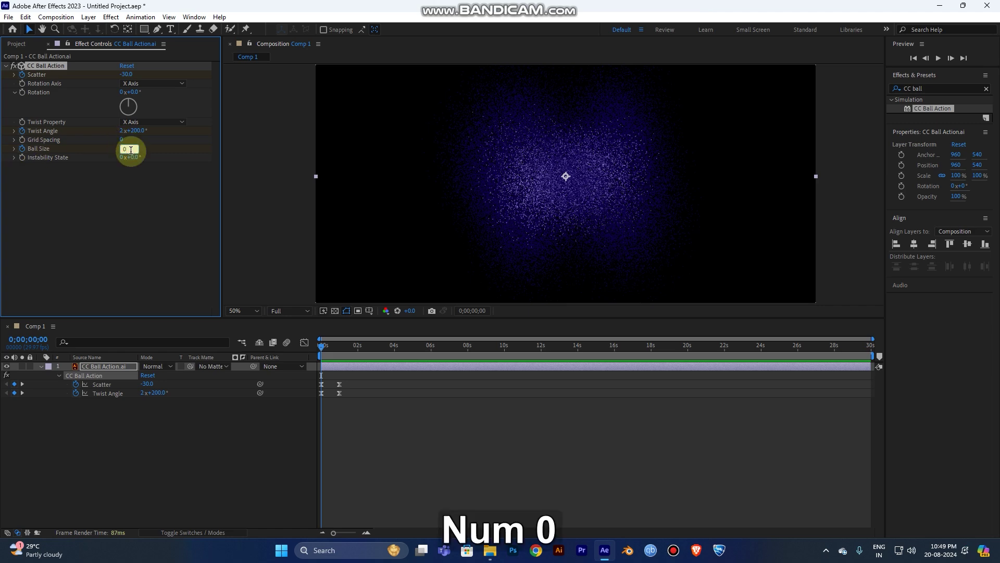
key(Return)
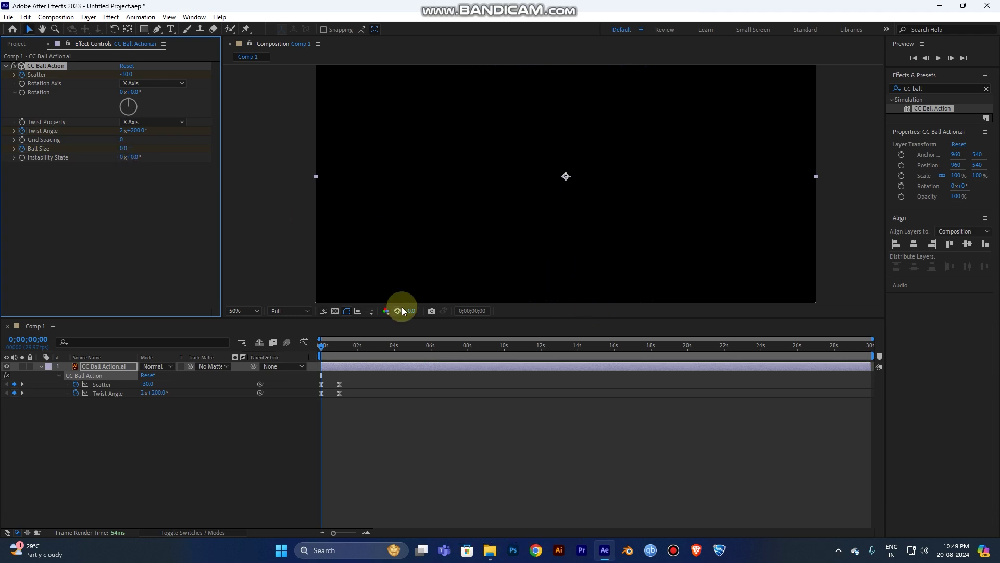
click(331, 345)
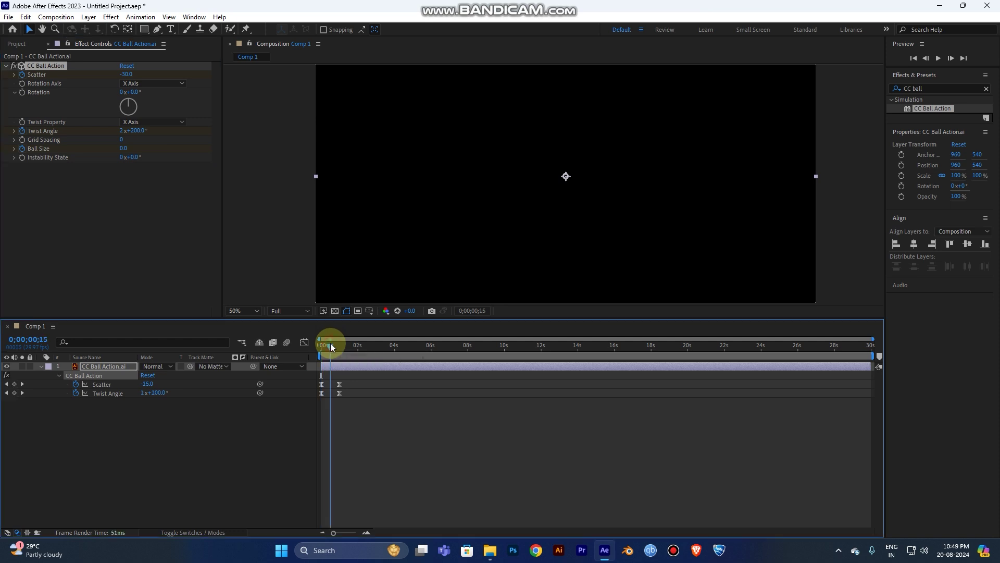
click(123, 148)
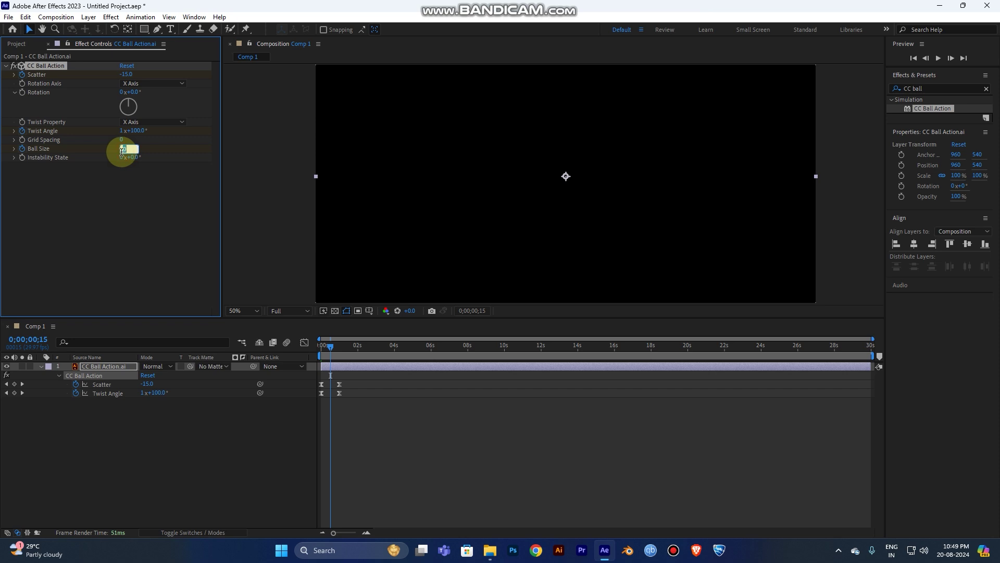
text(100)
key(Return)
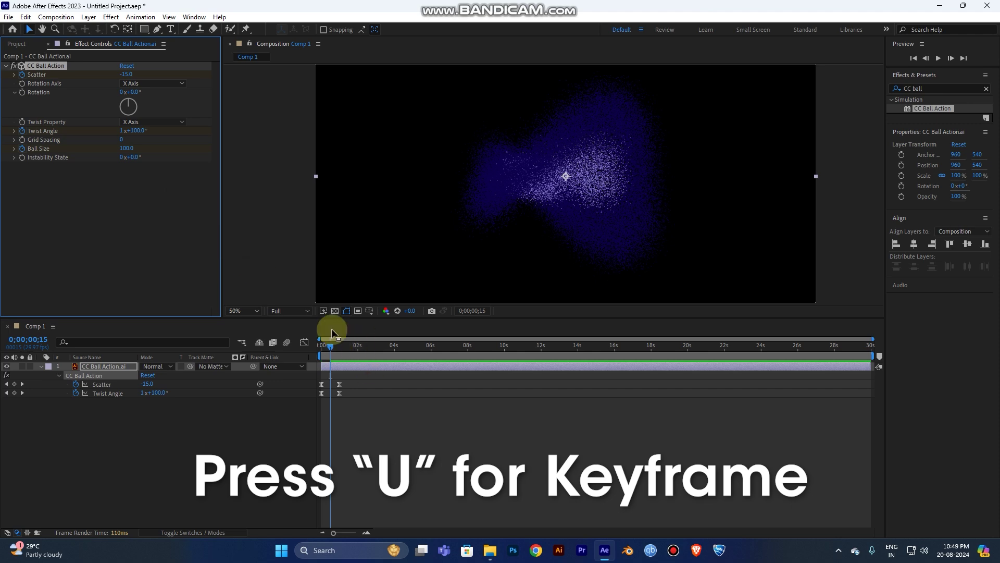
Reveal the animated properties and apply Easy Ease to both Ball Size keyframes.
key(u)
key(u)
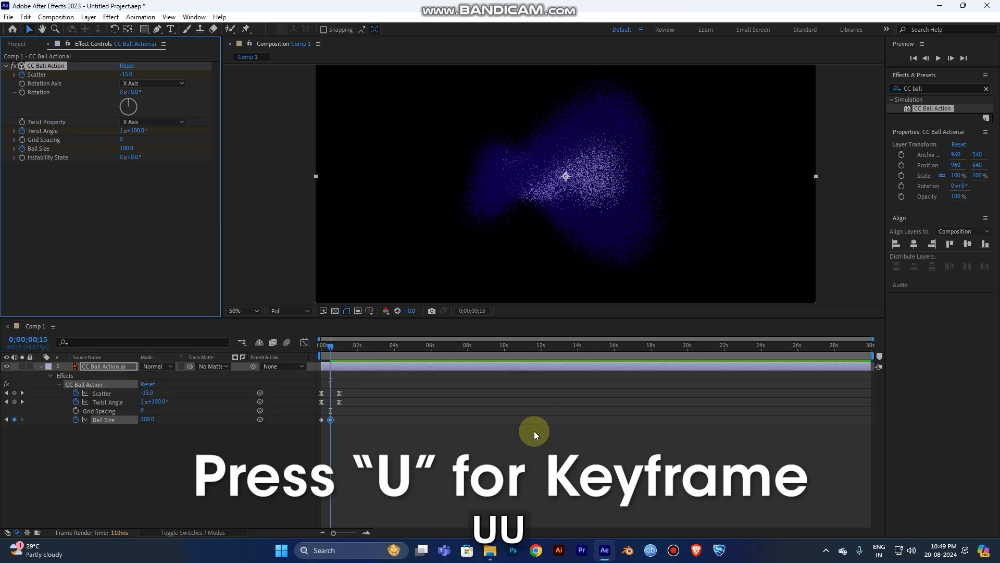
drag(389, 436, 282, 411)
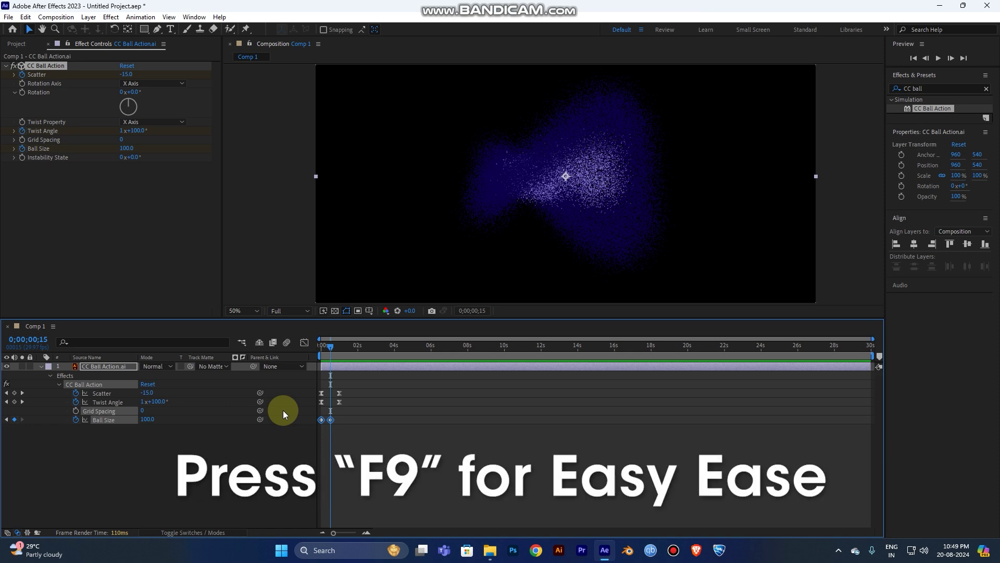
key(F9)
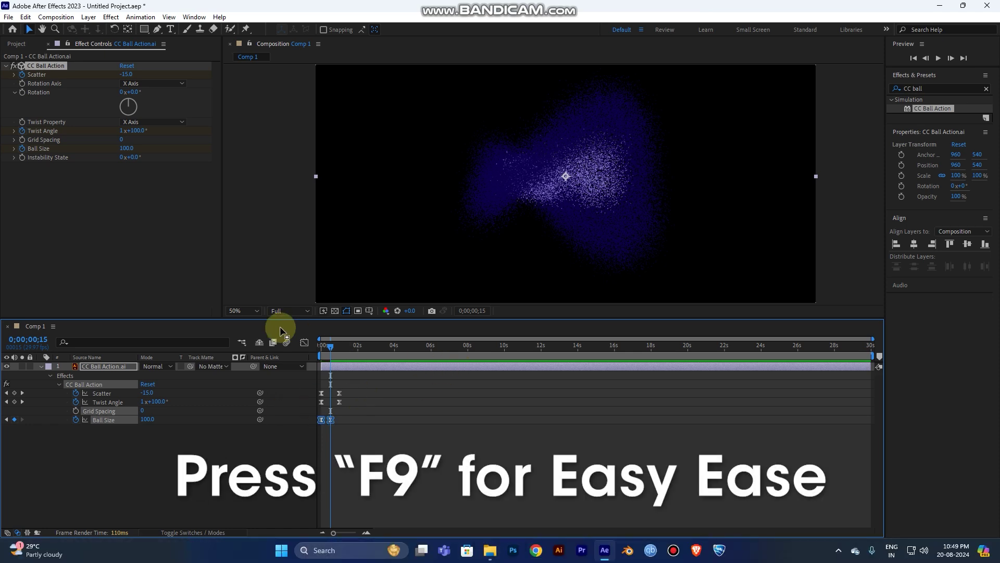
Play the composition from the start several times to watch the twisting dots assemble into the Ae logo.
key(Home)
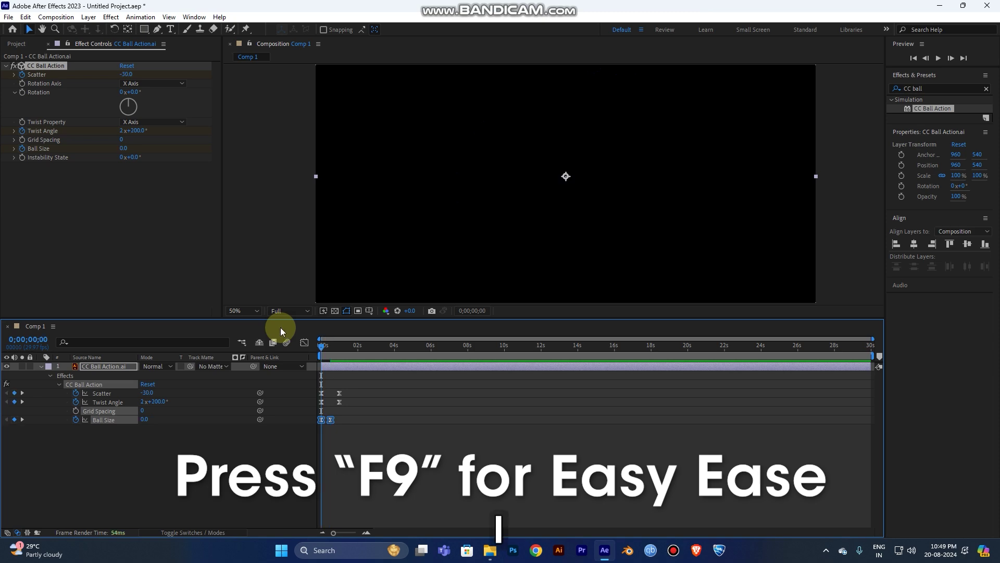
key(space)
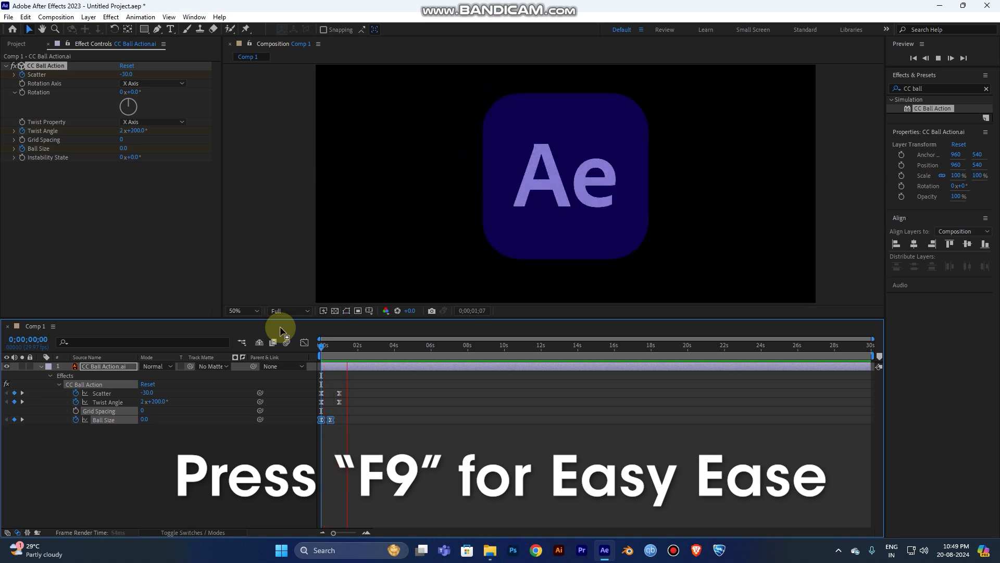
key(space)
key(Home)
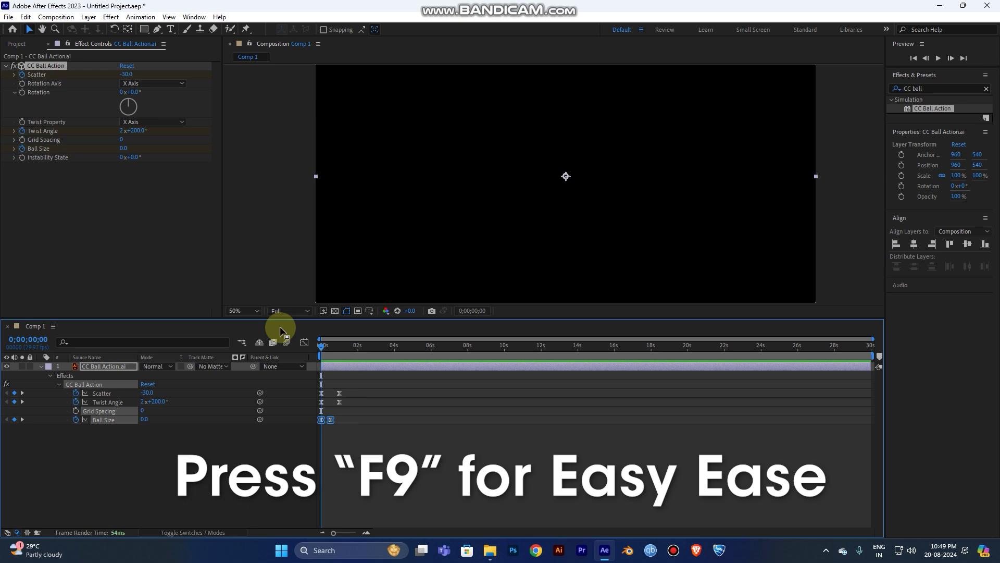
key(space)
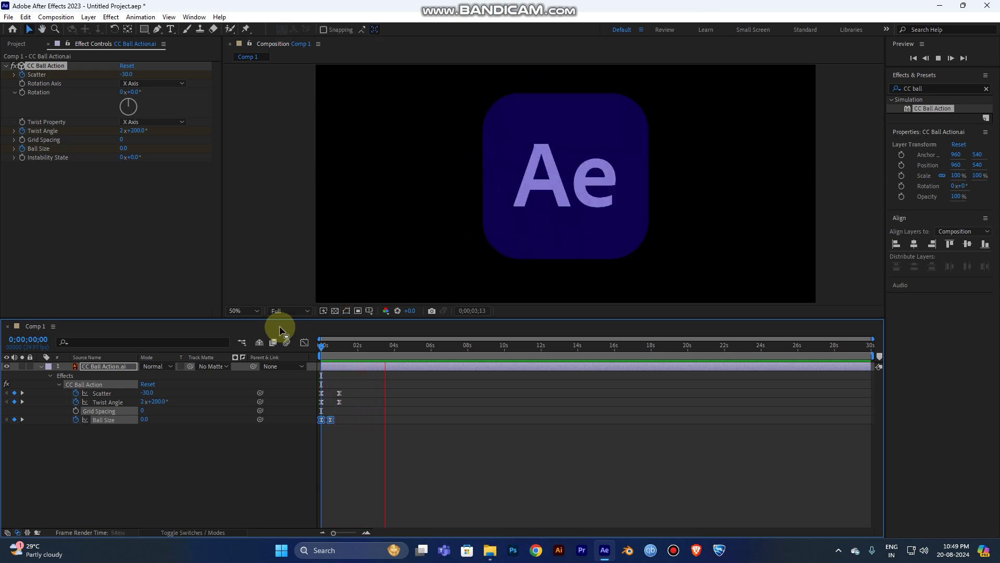
key(space)
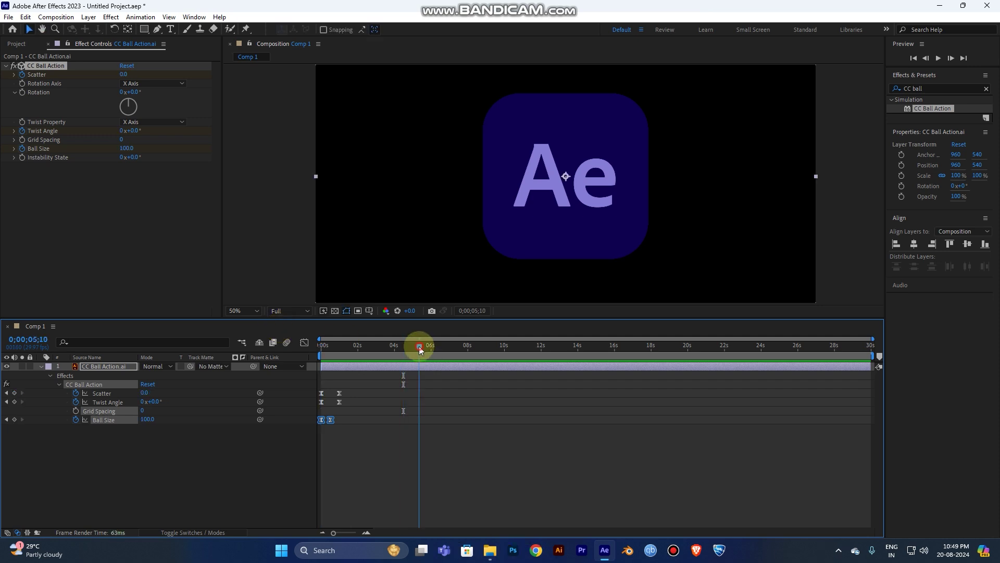
key(space)
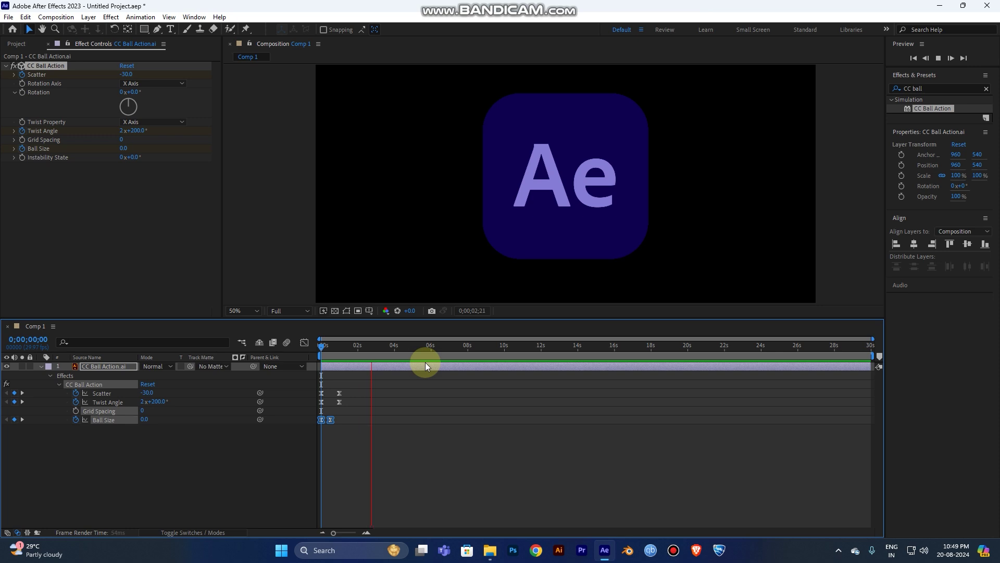
key(space)
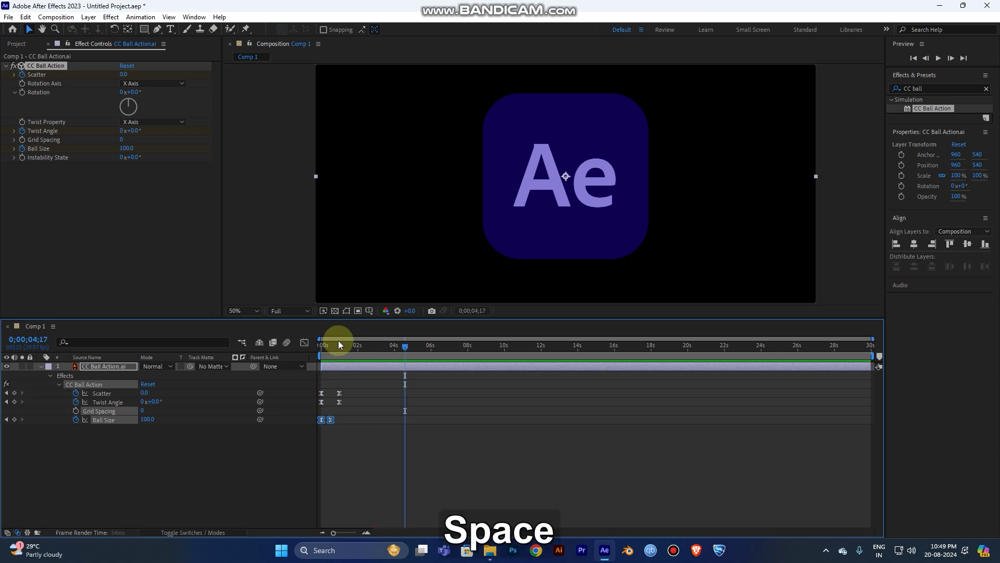
drag(355, 343, 353, 343)
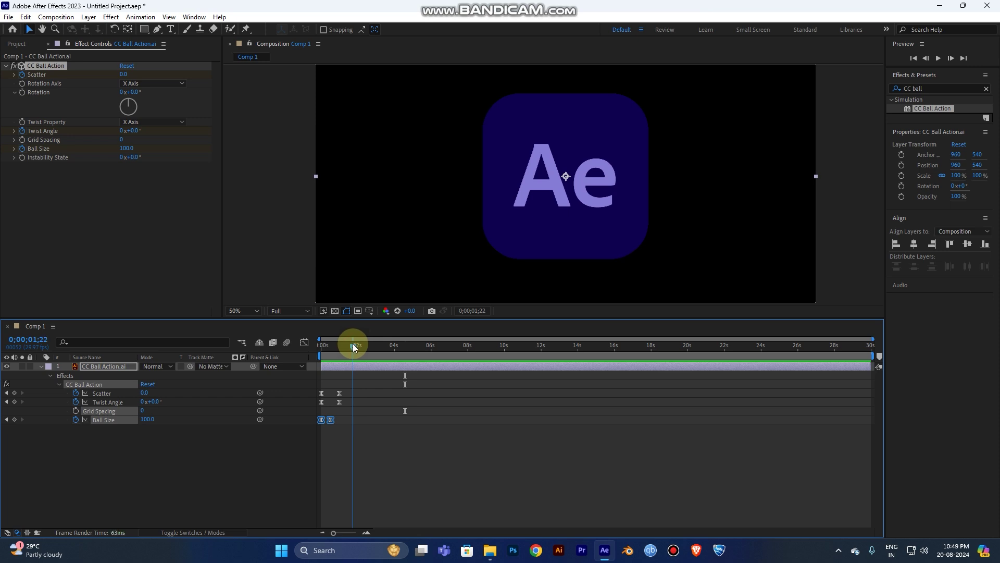
key(Home)
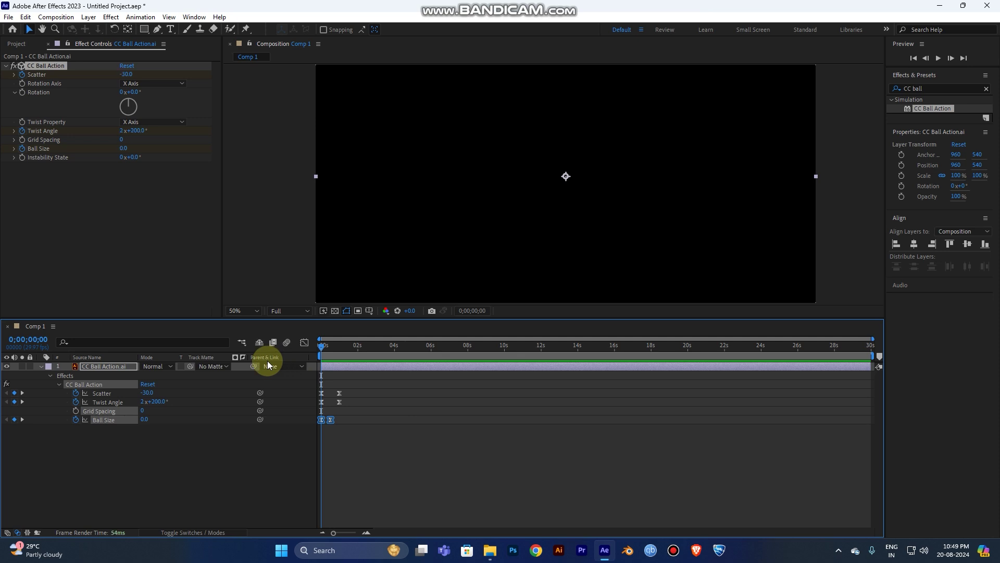
key(space)
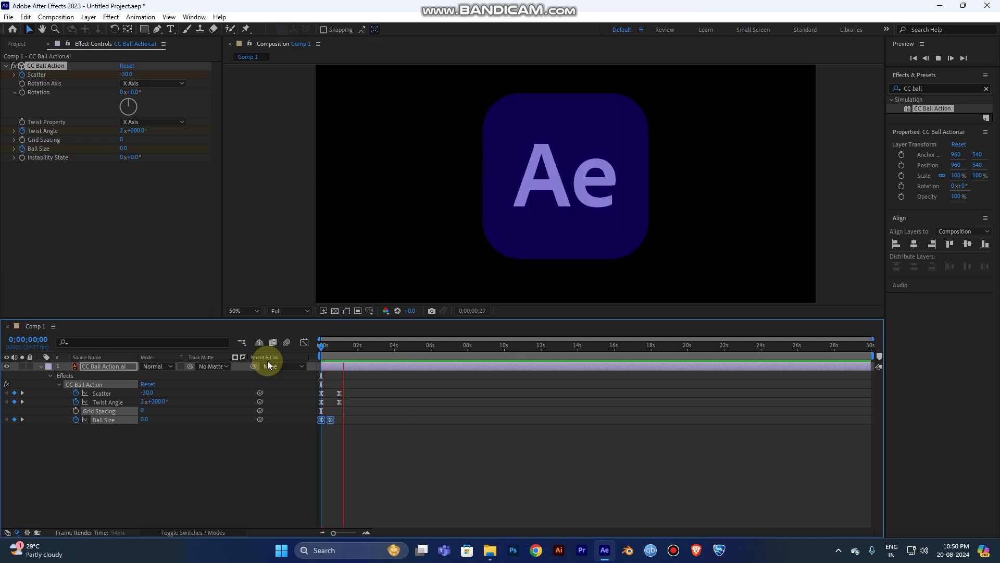
key(space)
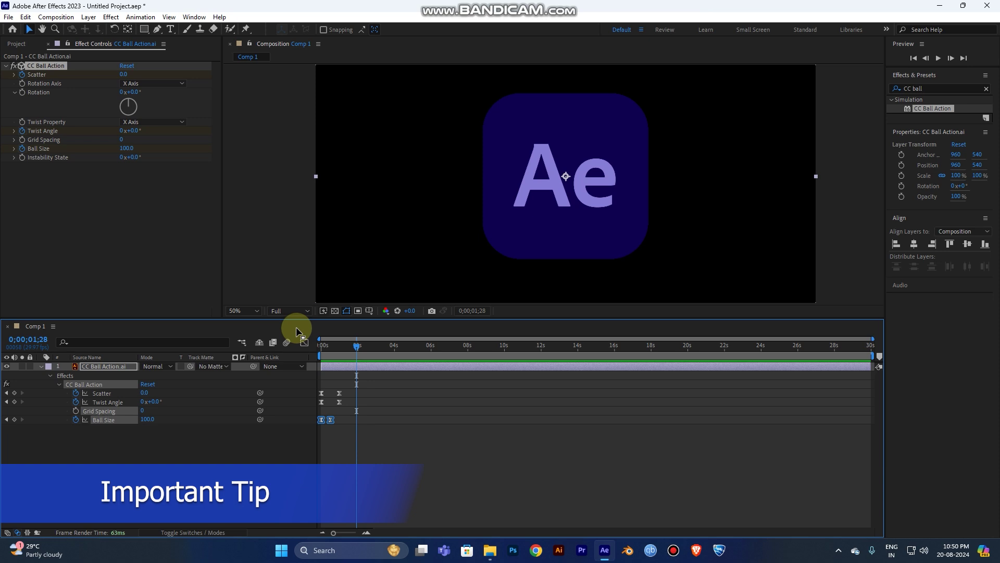
Open the logo layer's source CC Ball Action.ai in Illustrator with Edit Original.
right_click(132, 367)
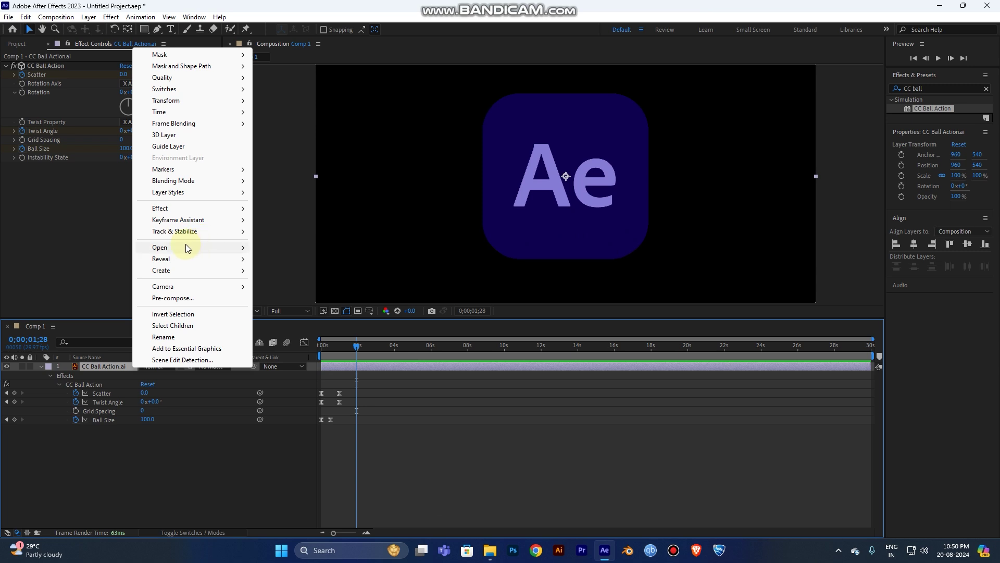
mouse_move(163, 249)
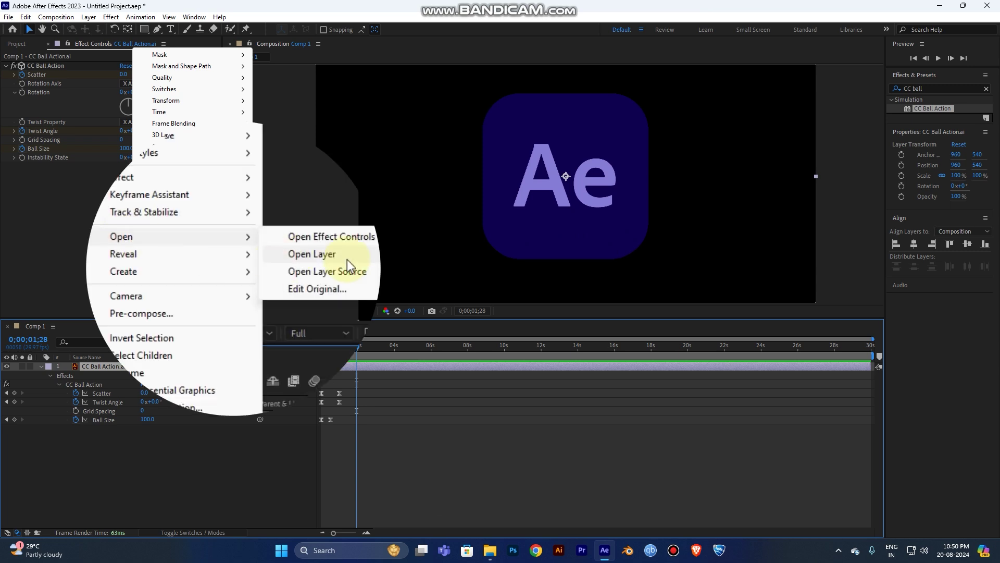
click(343, 289)
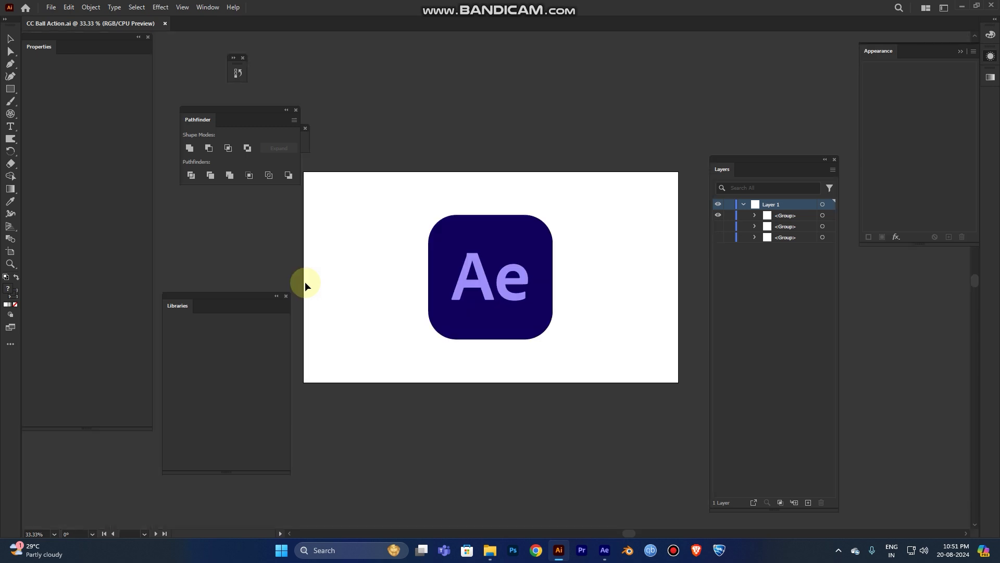
Hide the Ae logo group to reveal the Ps logo, save CC Ball Action.ai, and quit Illustrator.
click(495, 284)
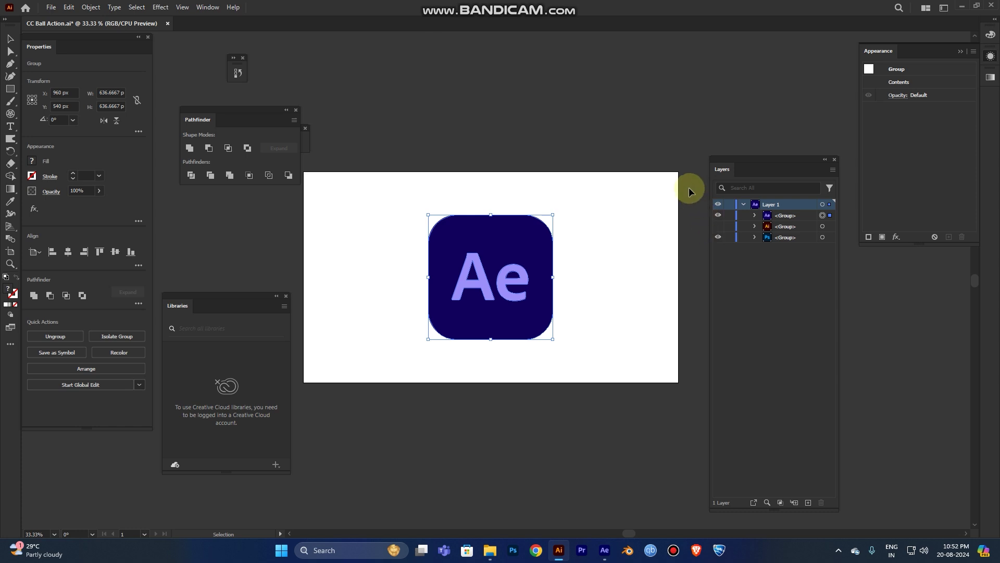
click(720, 216)
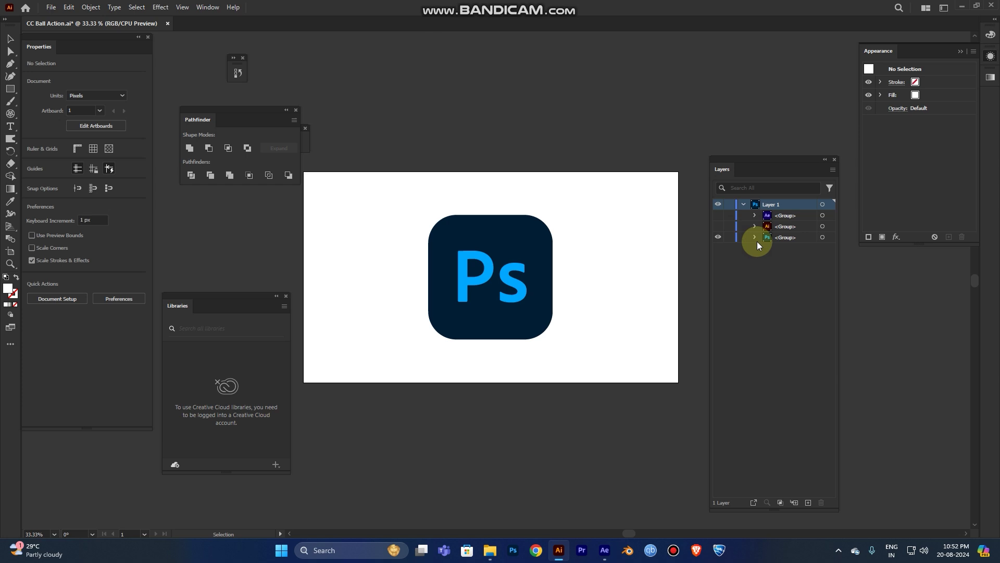
key(ctrl+s)
key(ctrl+q)
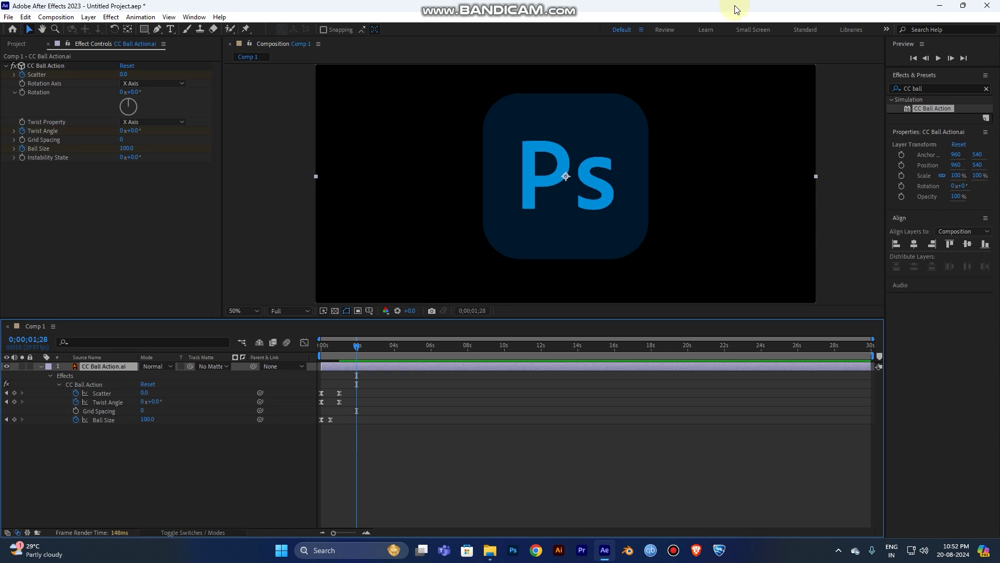
drag(355, 343, 312, 352)
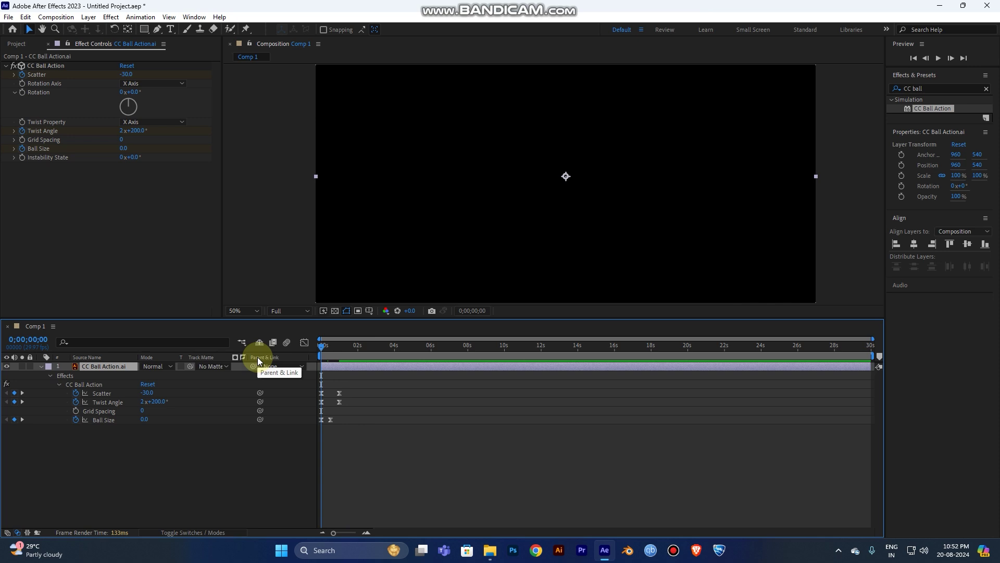
key(space)
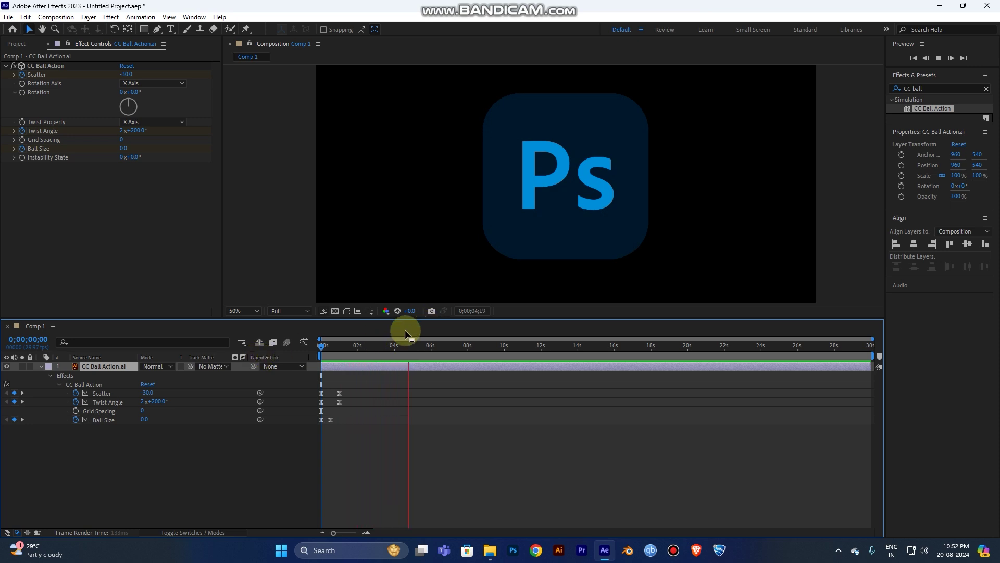
key(space)
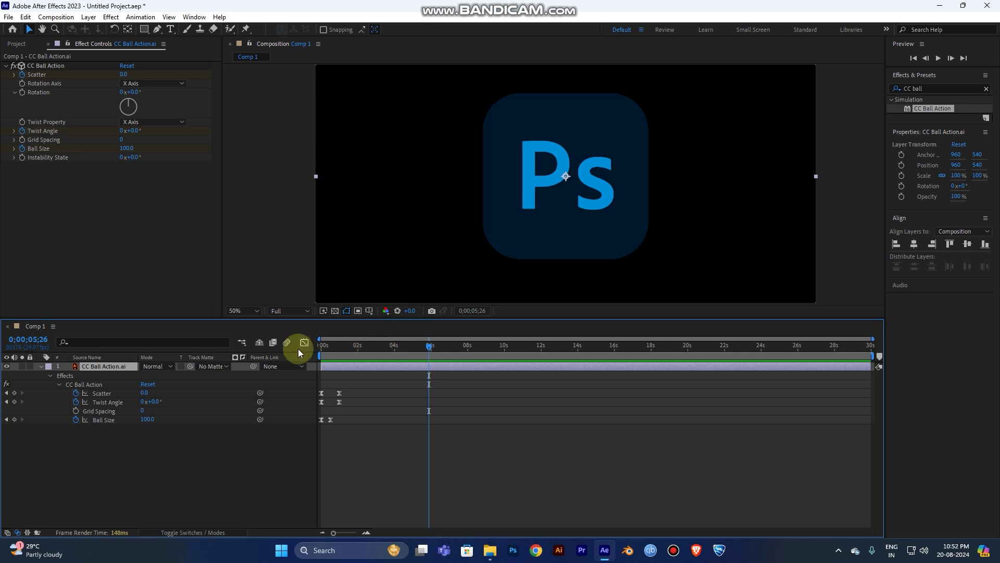
drag(381, 345, 217, 339)
key(space)
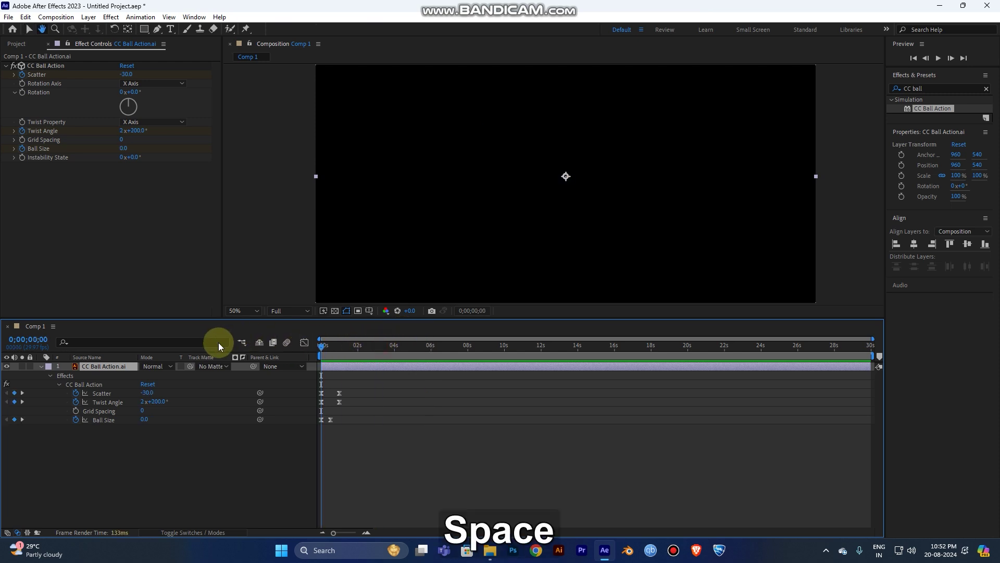
key(space)
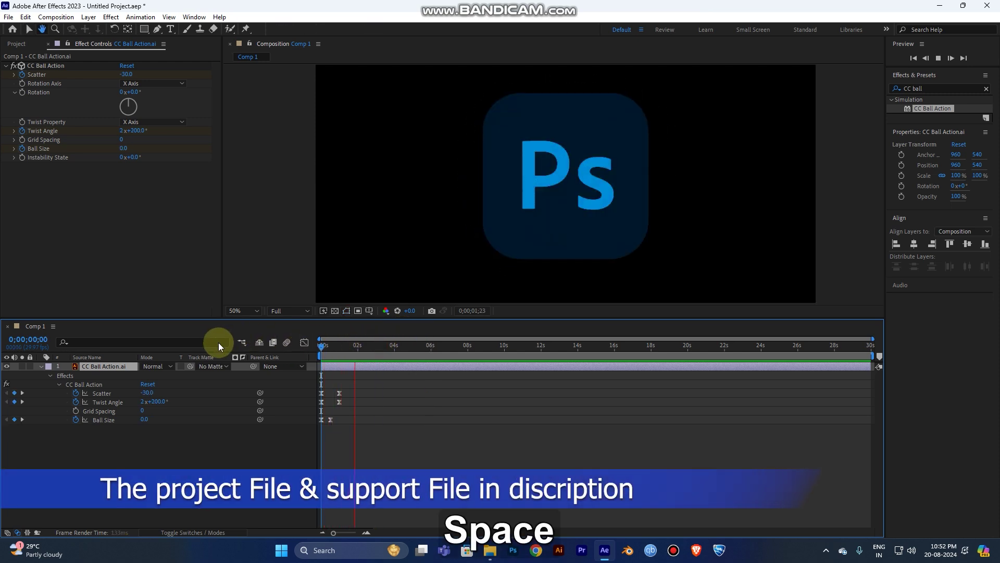